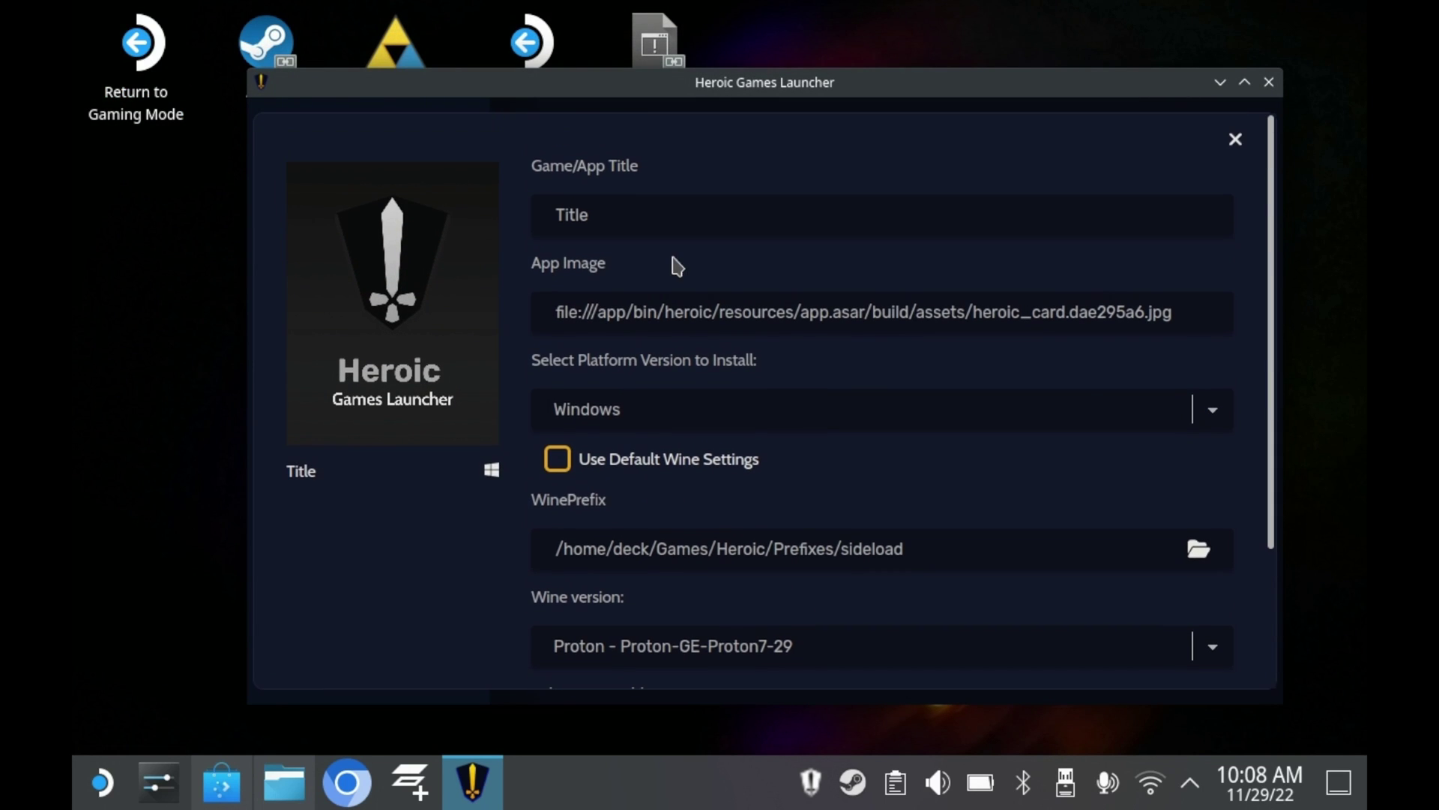
- Set the new game's title to "Fate Stay Night", fetch its cover art and check the remaining form settings
click(671, 216)
text(Fate)
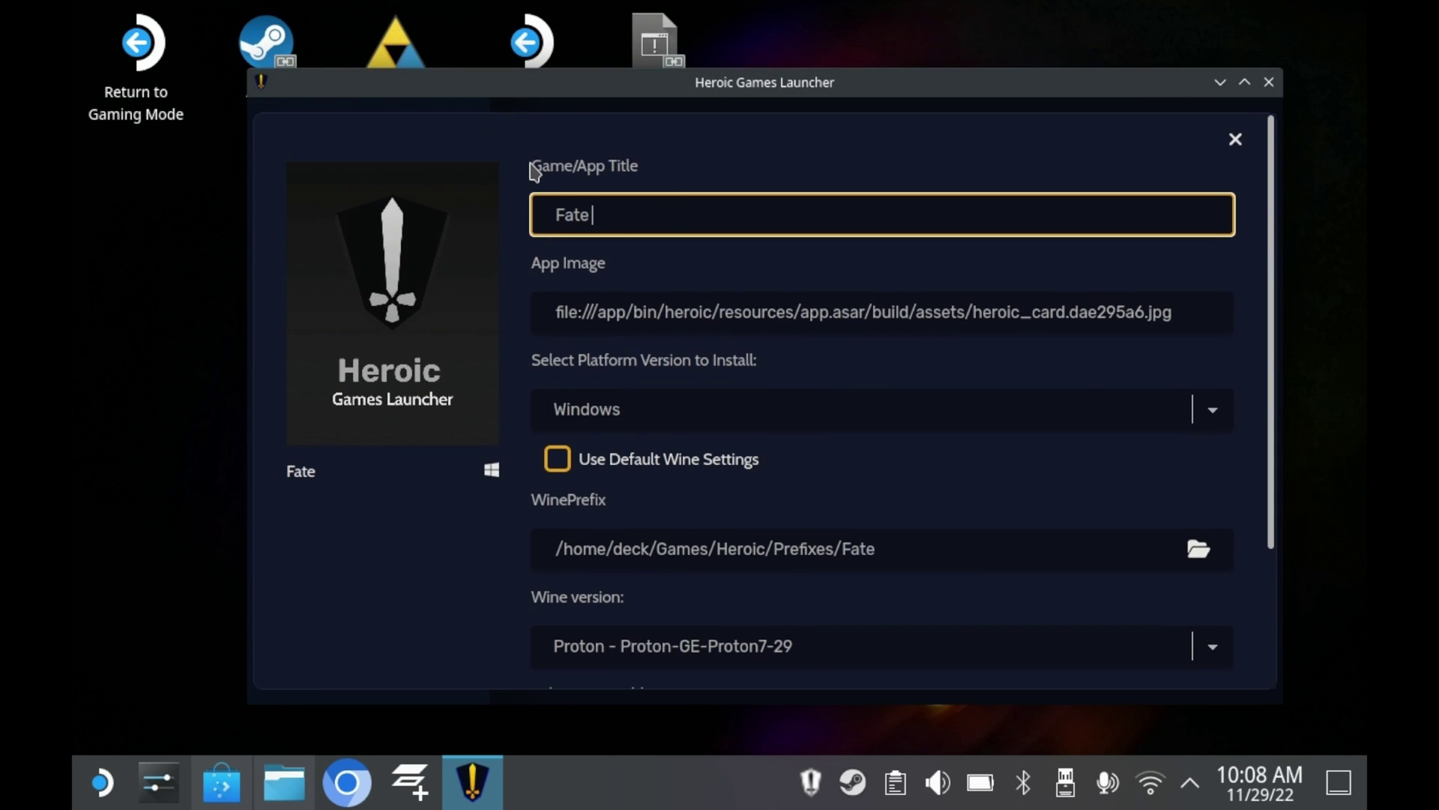
text( Stay Night)
key(ctrl+a)
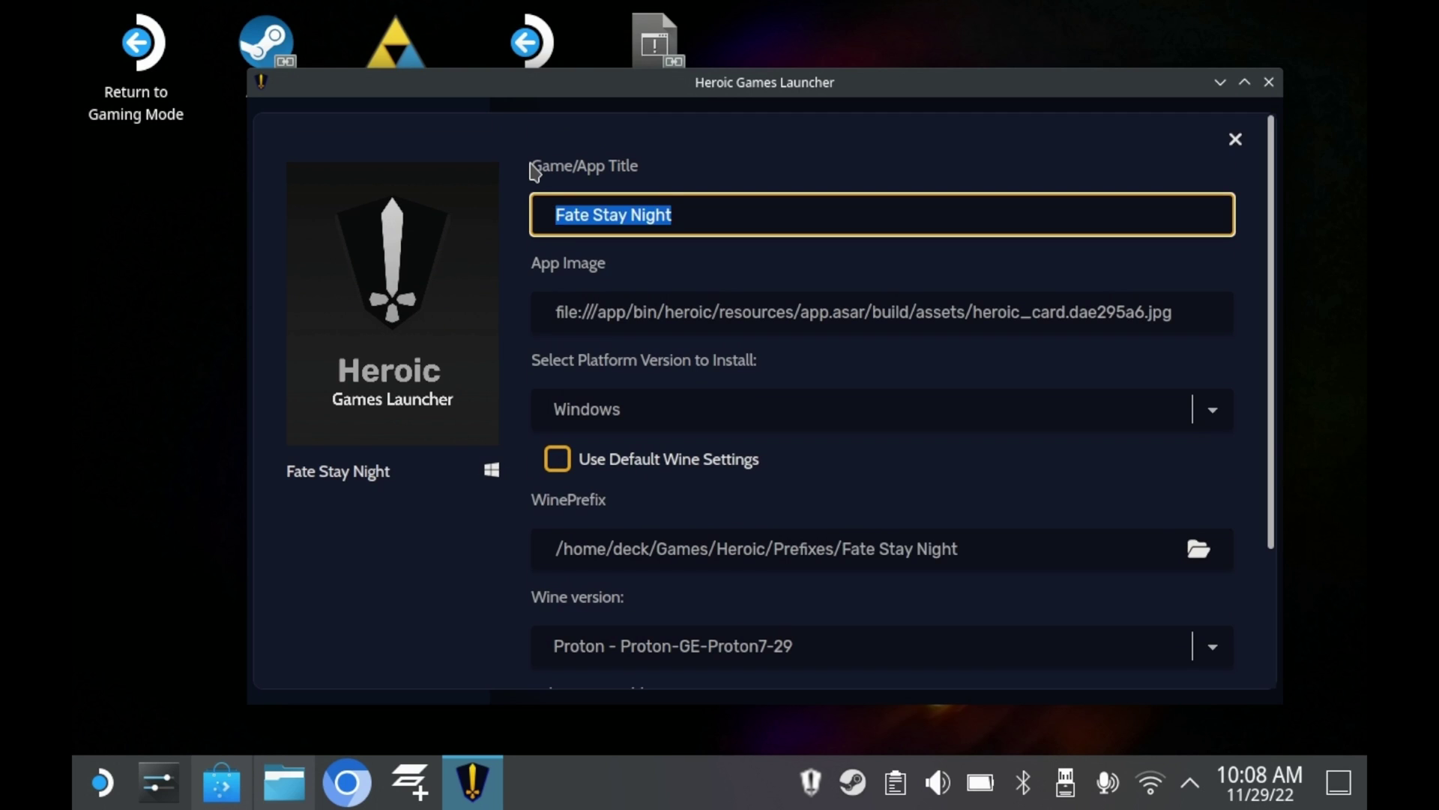
text(Fate Sta)
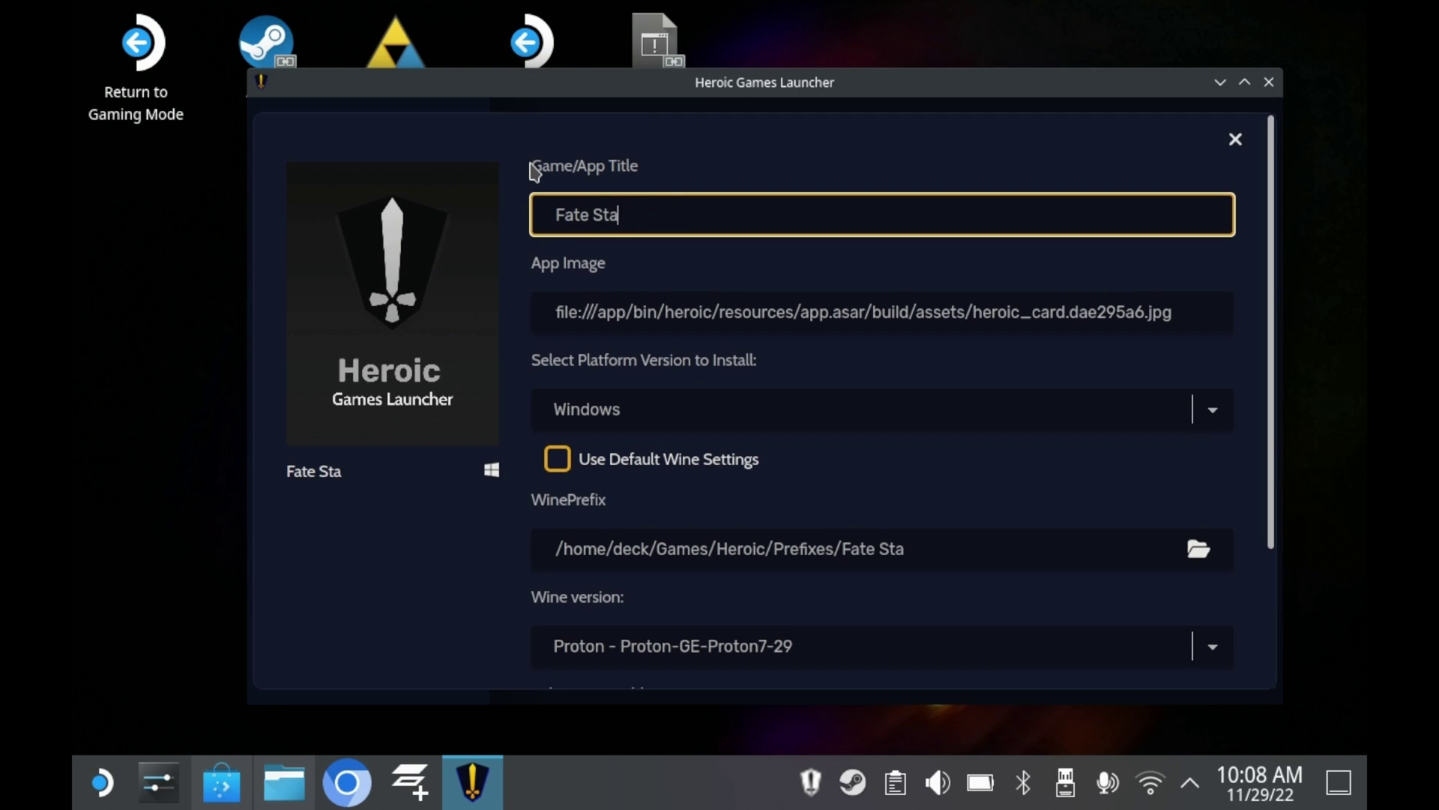
text(y Night)
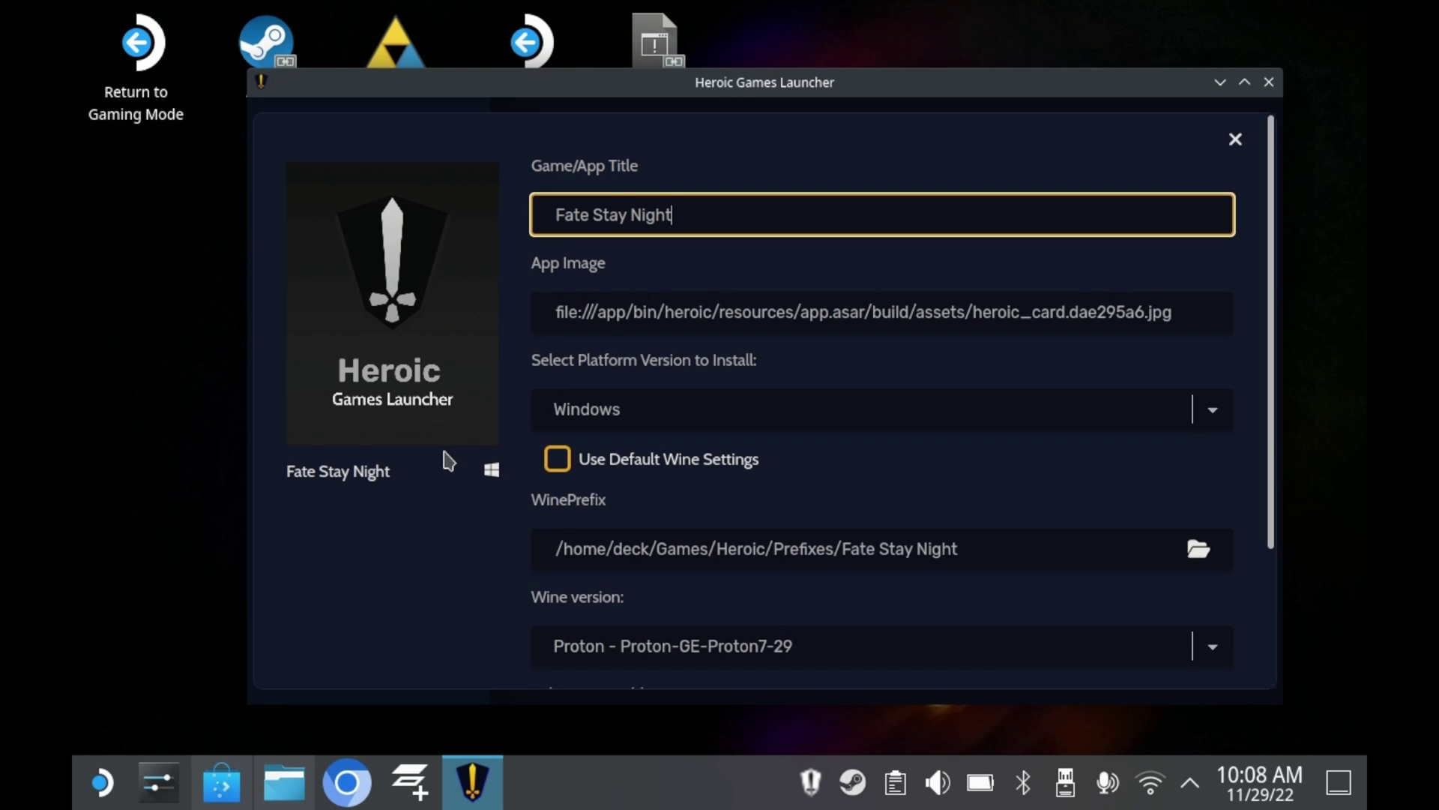
click(440, 508)
scroll(659, 532, down, 2)
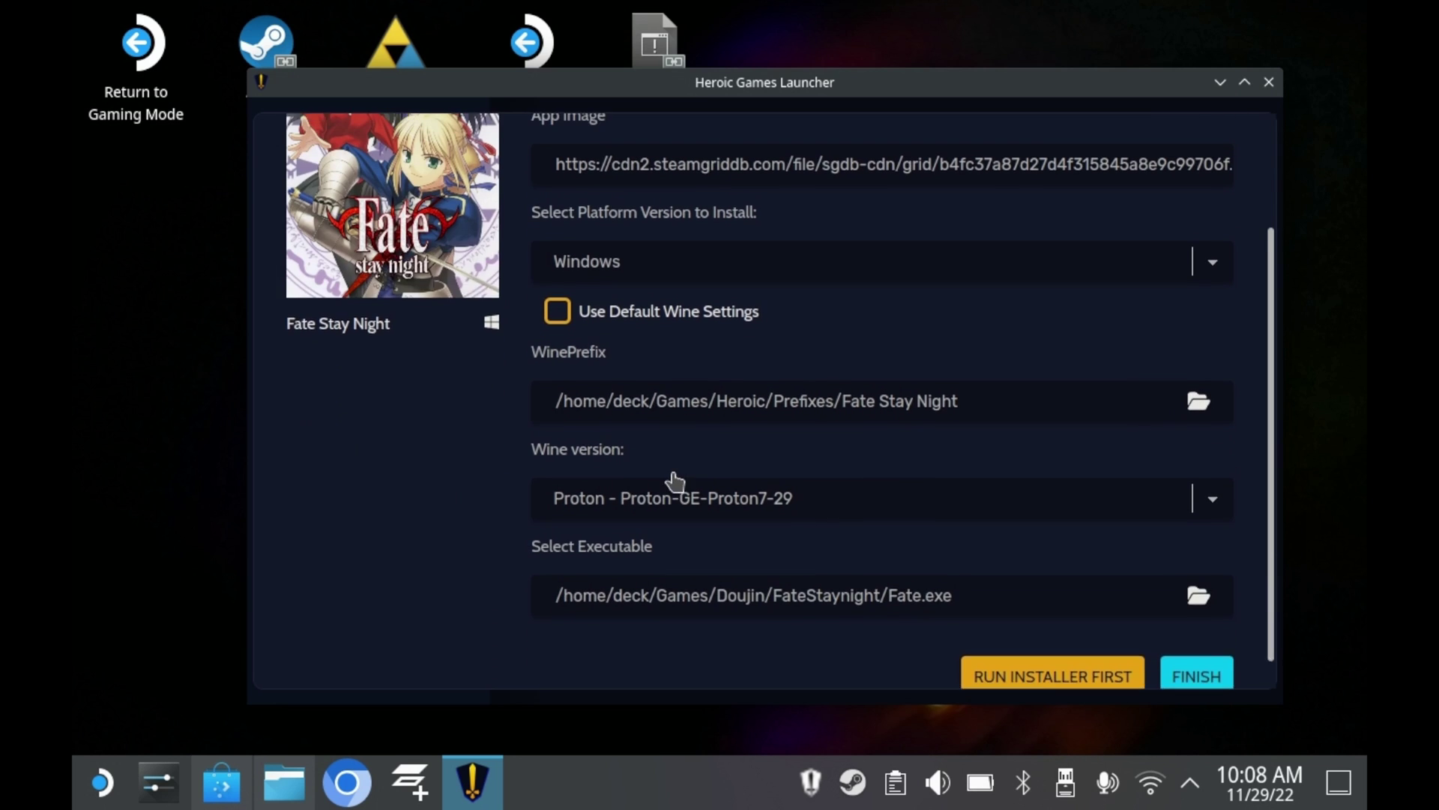
scroll(675, 480, up, 3)
scroll(810, 492, down, 3)
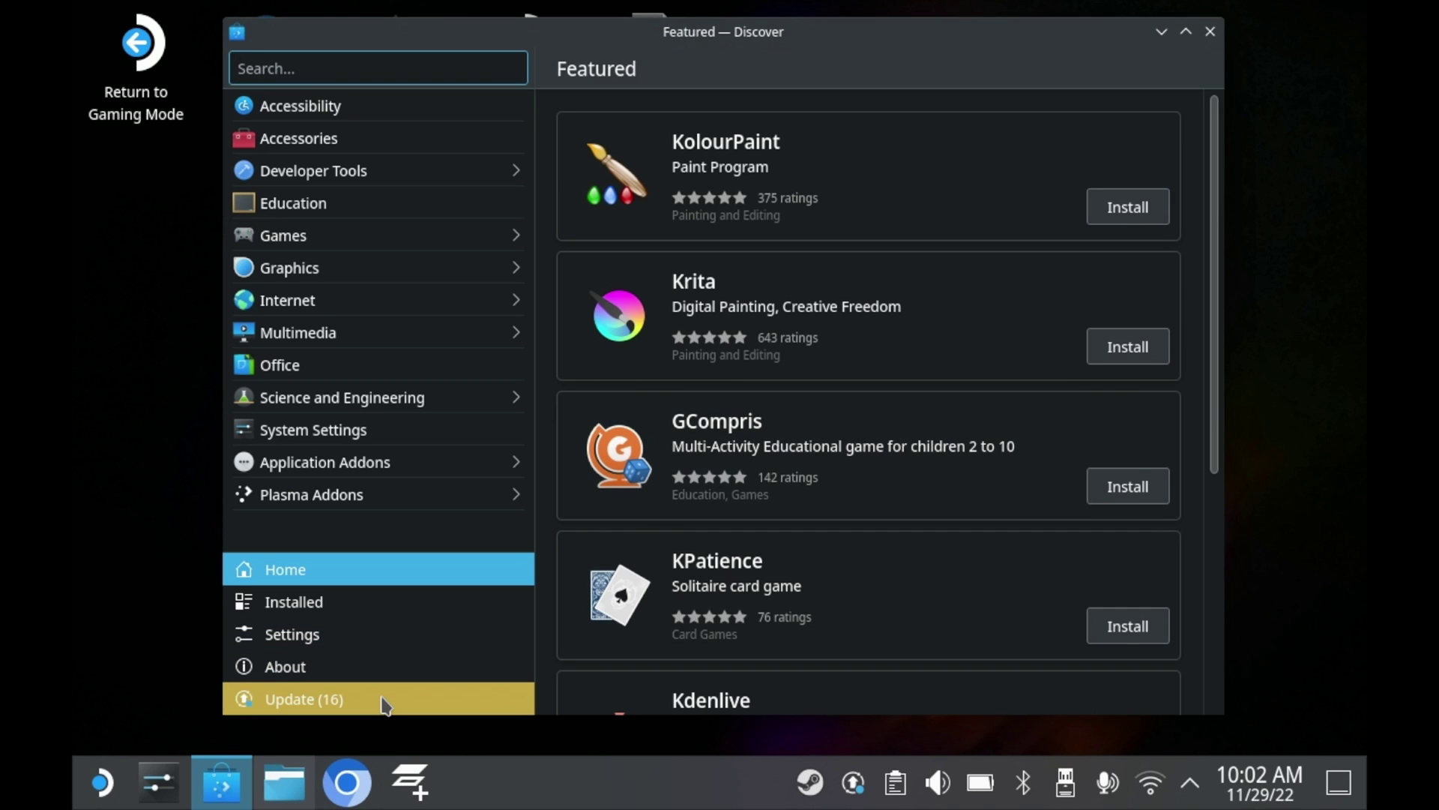
- In Discover, open the pending updates and install all of them, including Heroic Games Launcher v2.5.0
click(382, 701)
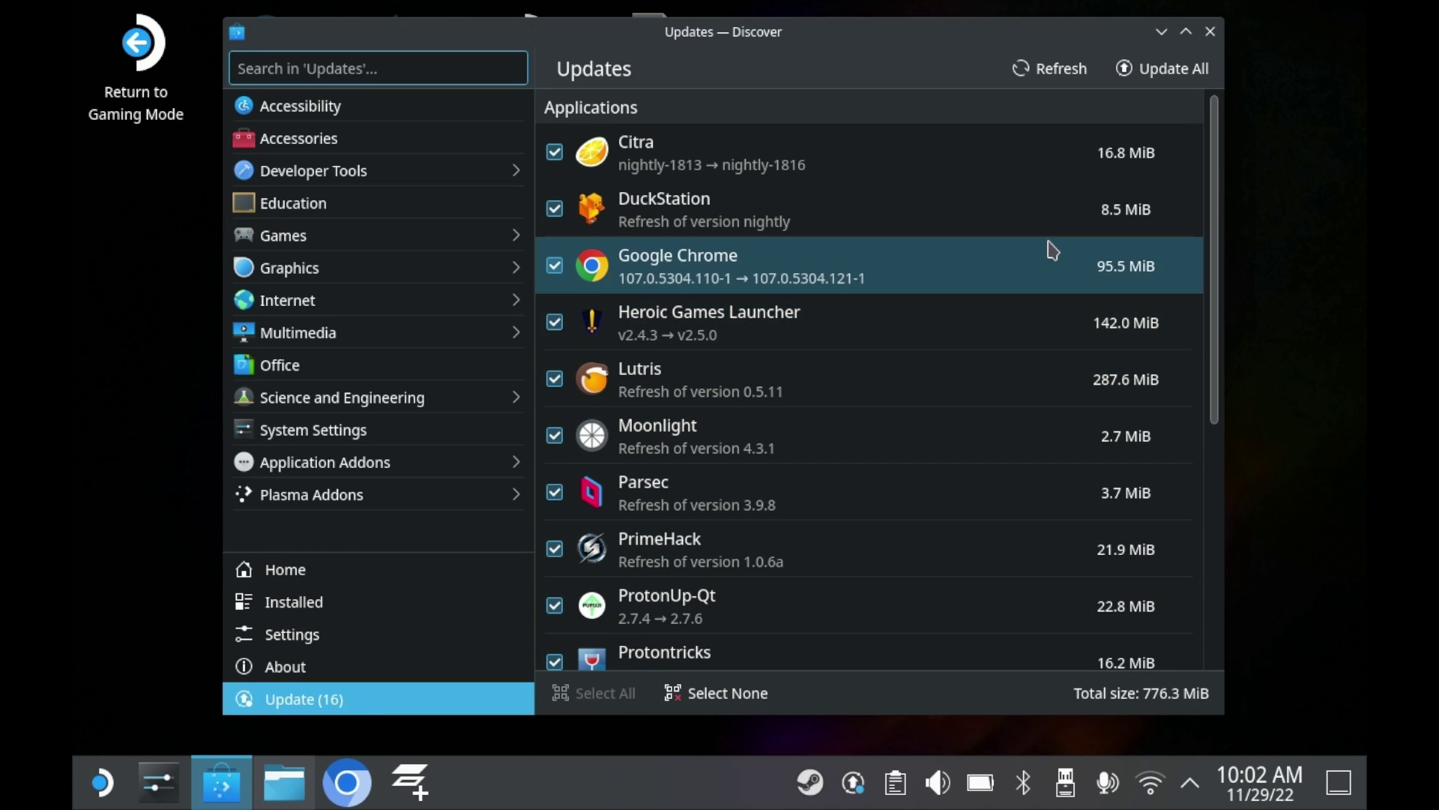
click(1125, 68)
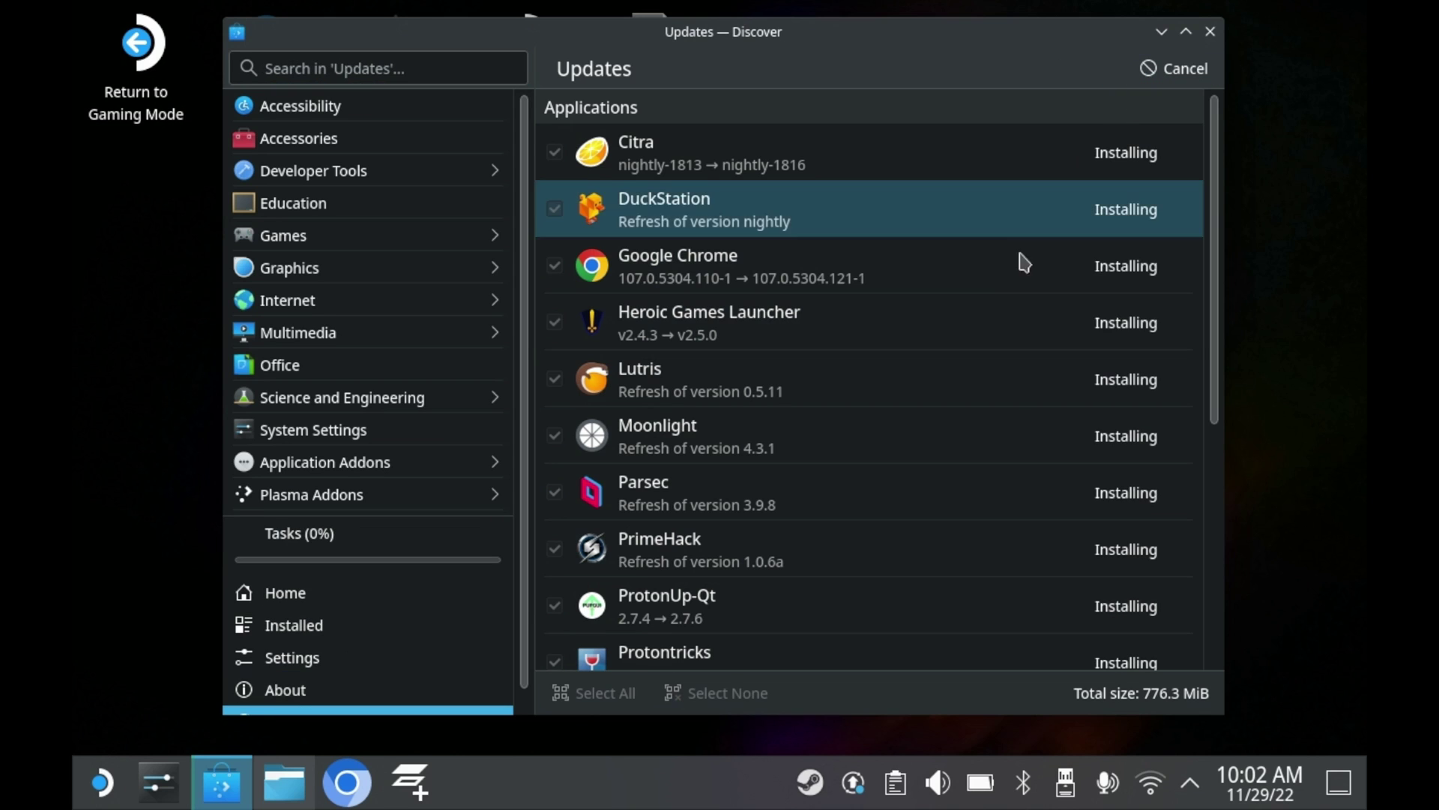
scroll(950, 330, down, 5)
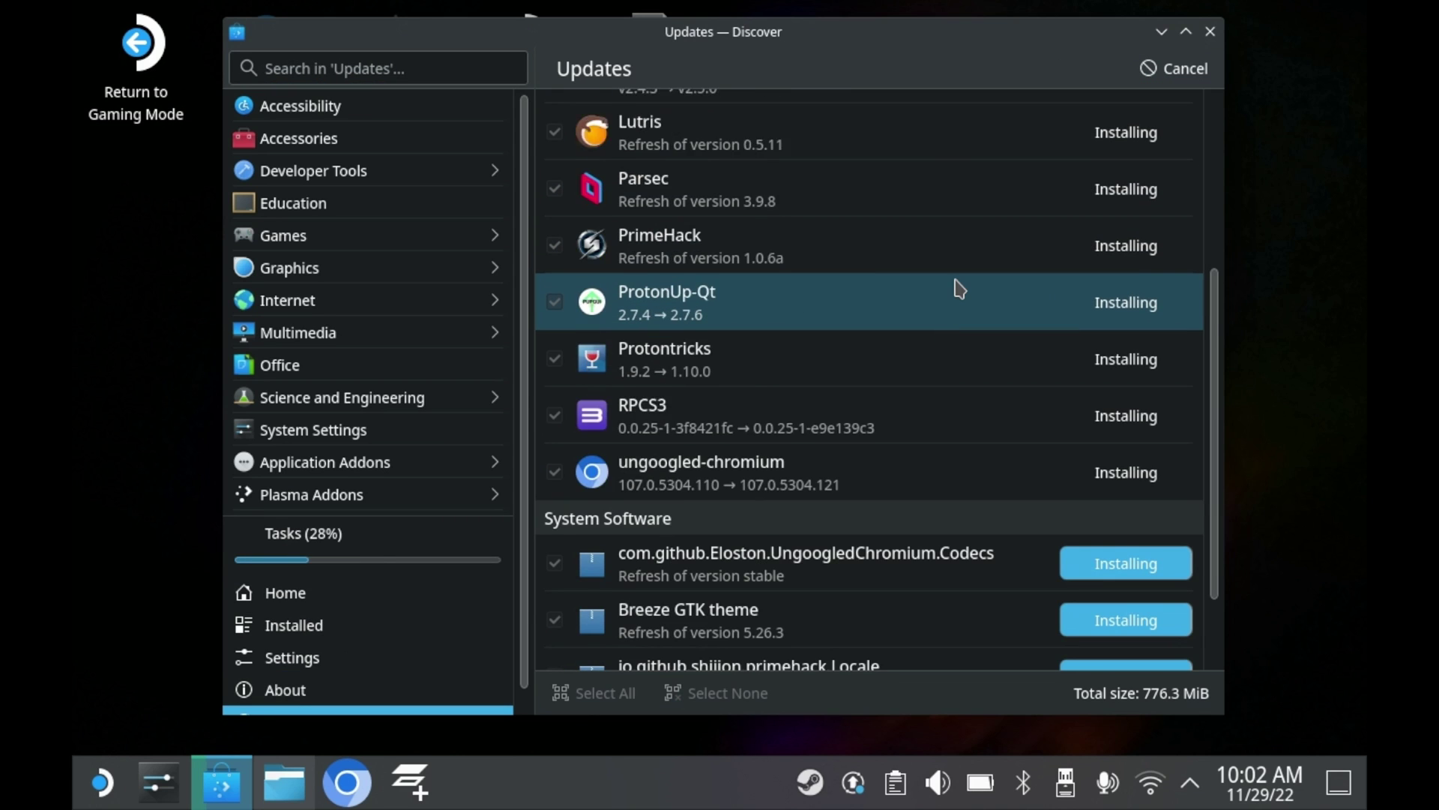
scroll(937, 315, up, 5)
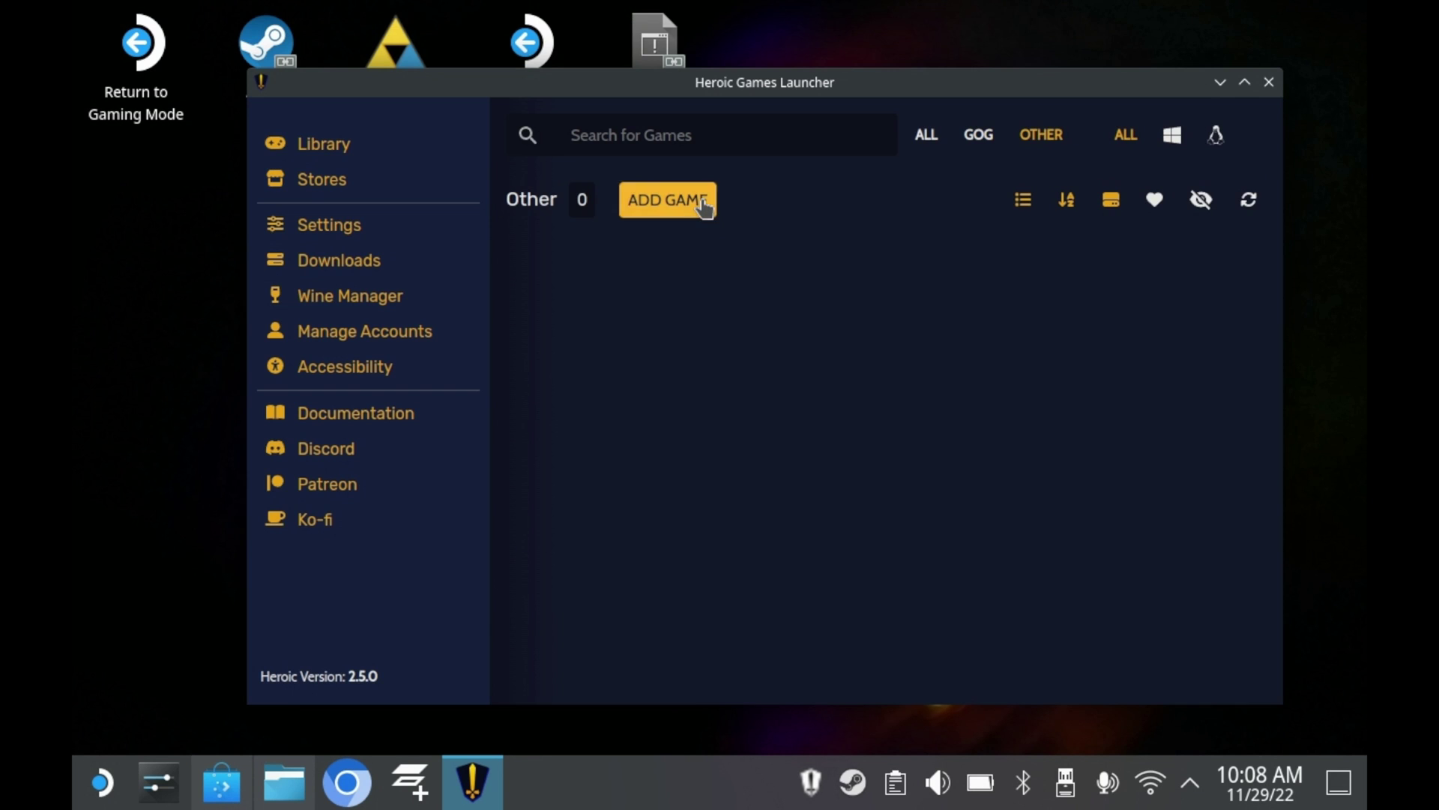
- In Heroic Games Launcher, start adding a game and choose Fate.exe from the FateStaynight folder as its executable
click(700, 202)
click(640, 223)
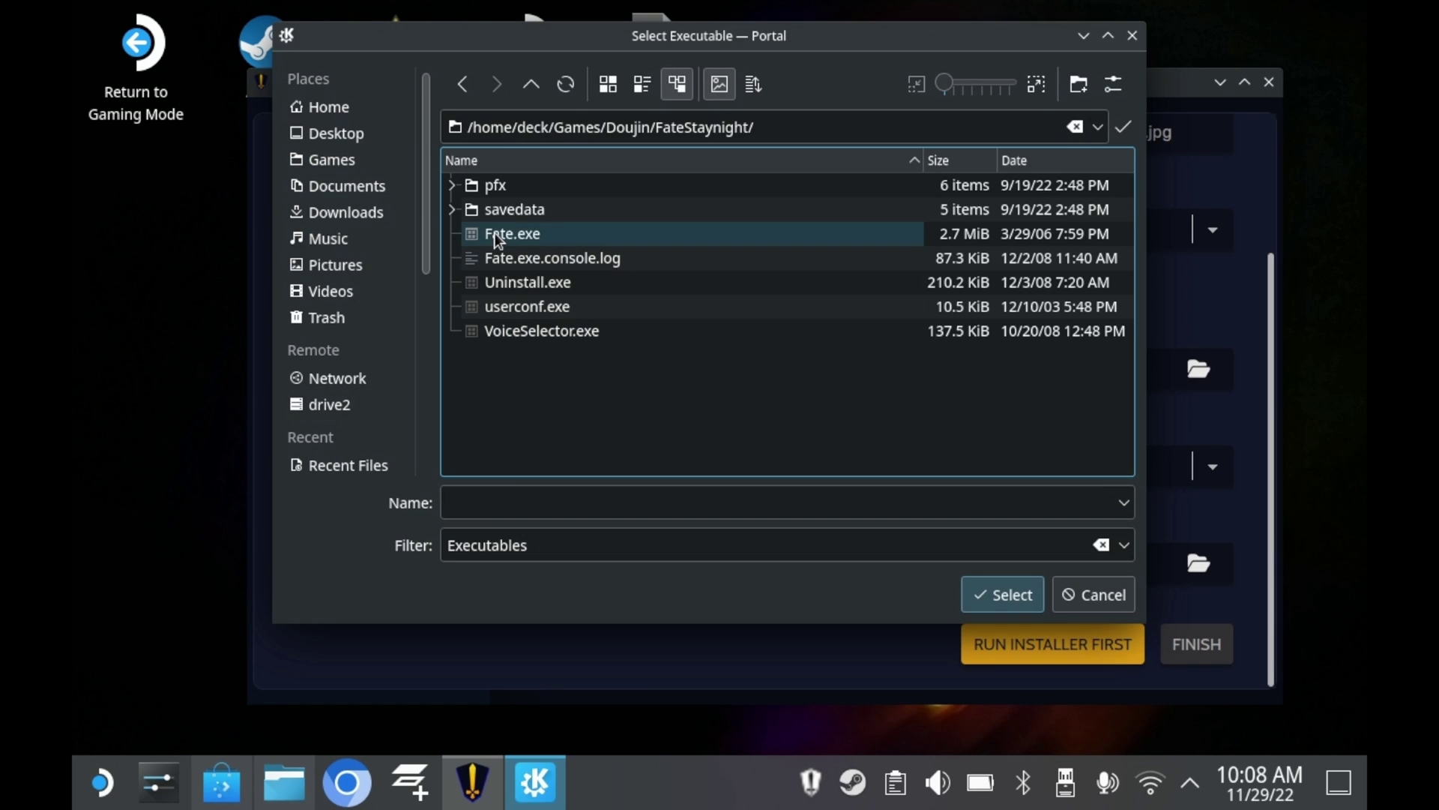
double_click(493, 232)
scroll(894, 480, up, 3)
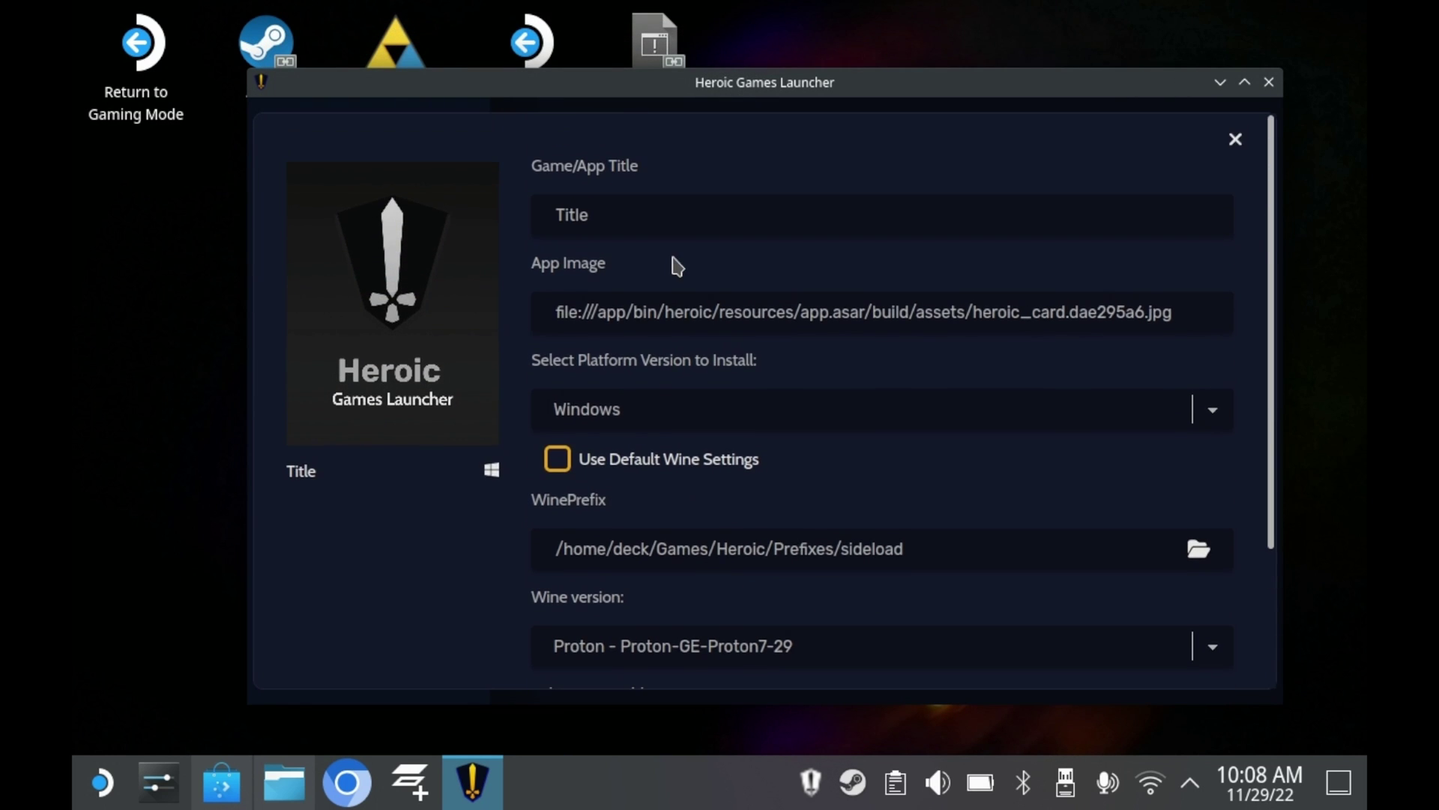
- Enter "Fate Stay Night" as the game title and fetch its matching cover art
click(671, 216)
text(Fate S)
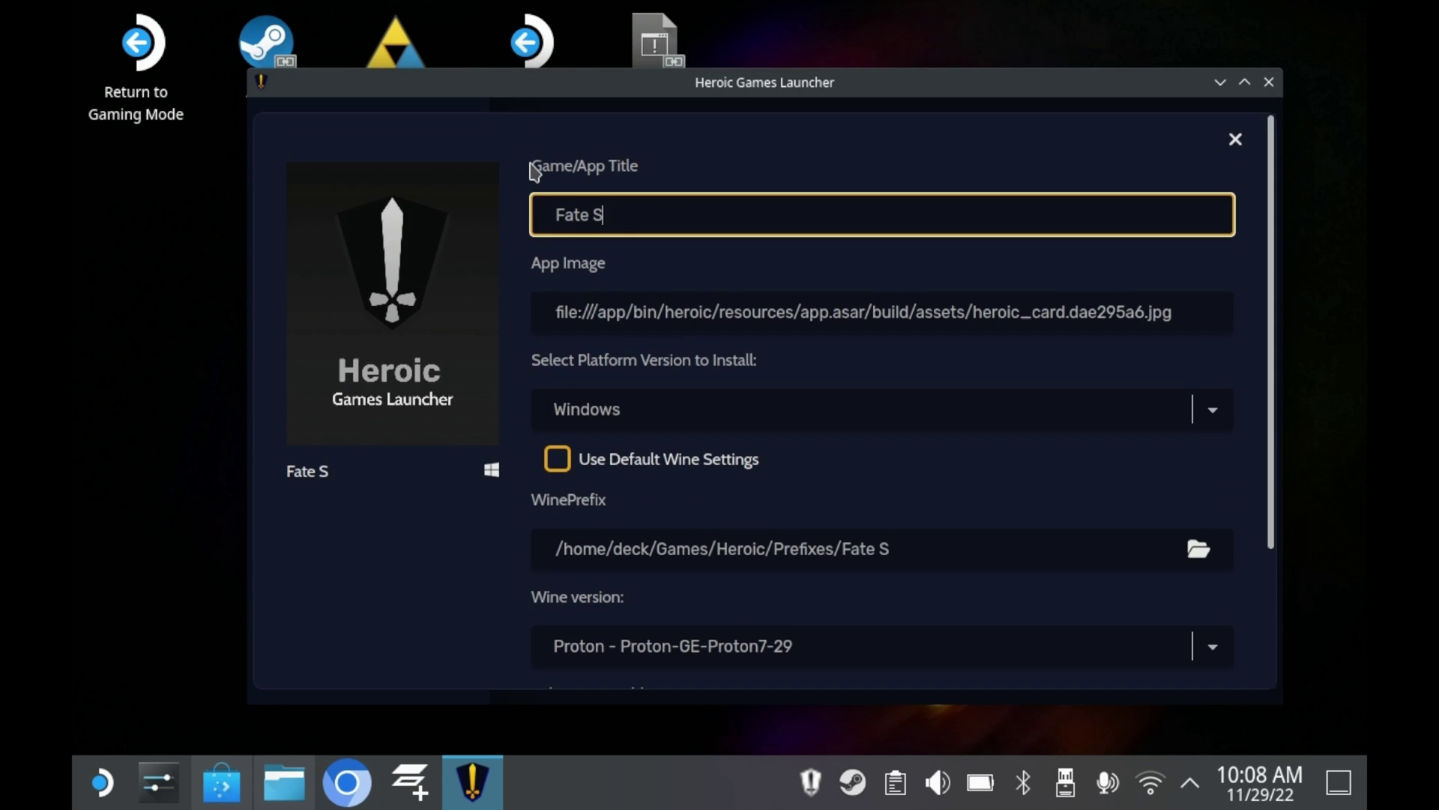
text(tay Night)
key(ctrl+a)
text(F)
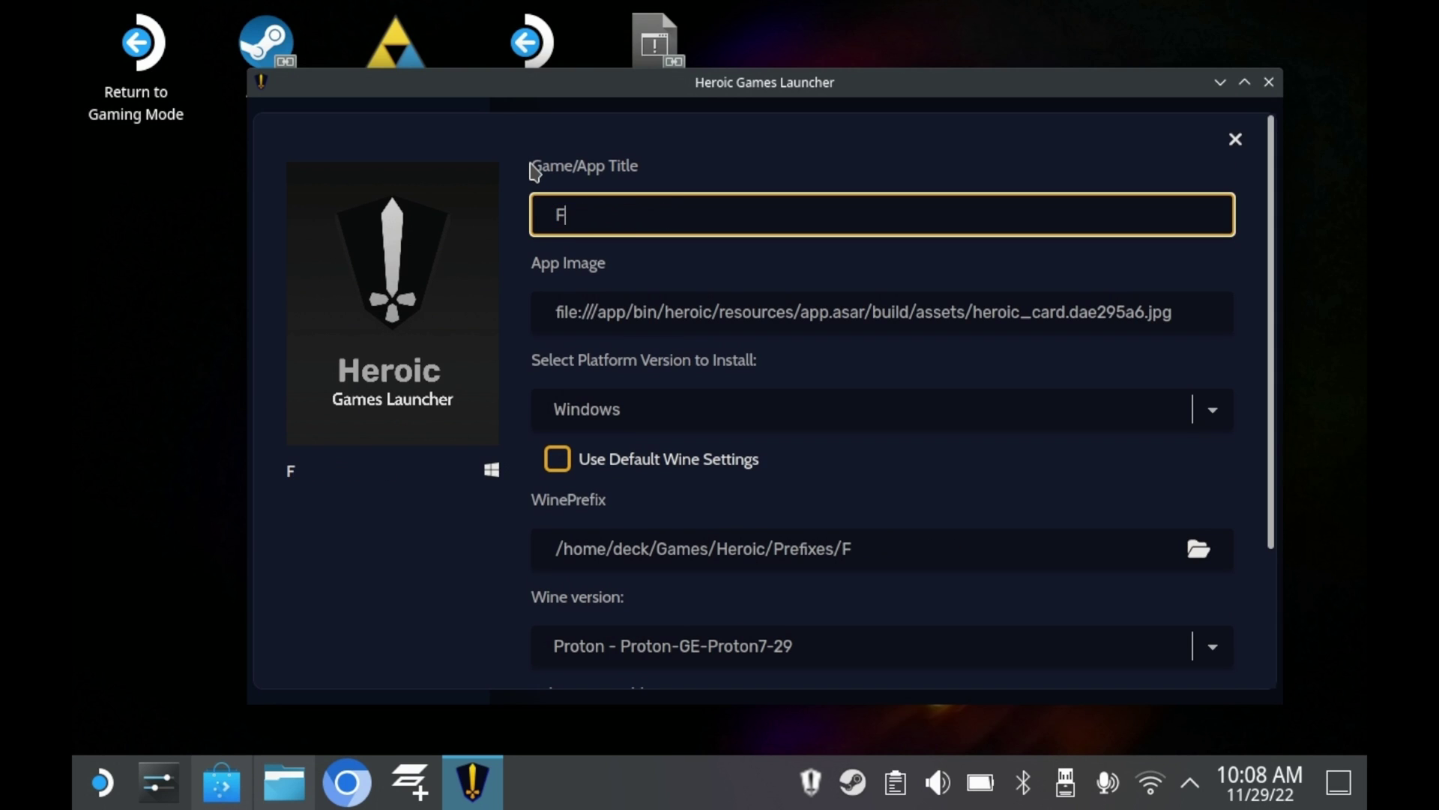
key(BackSpace)
key(BackSpace)
text(Sta)
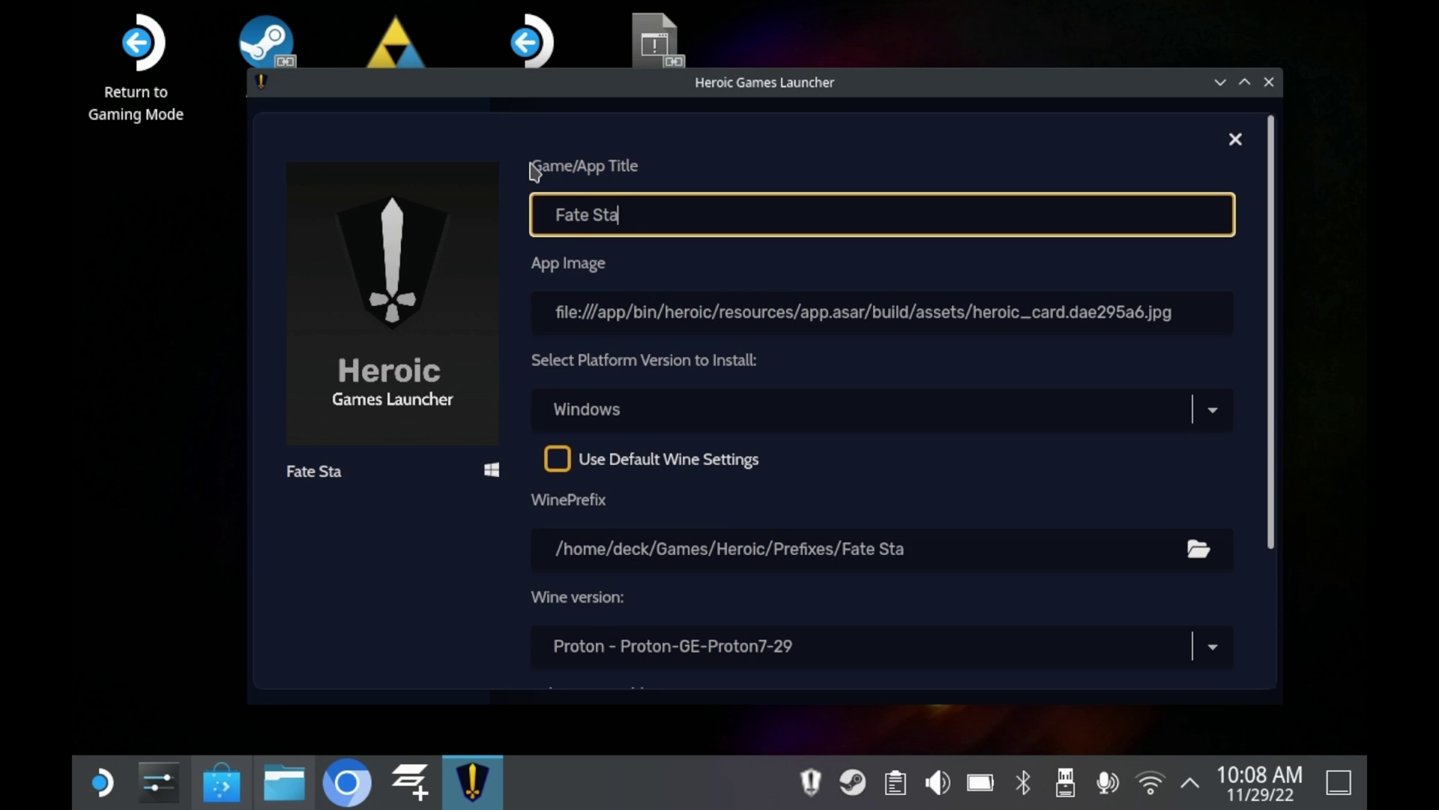
text(y Night)
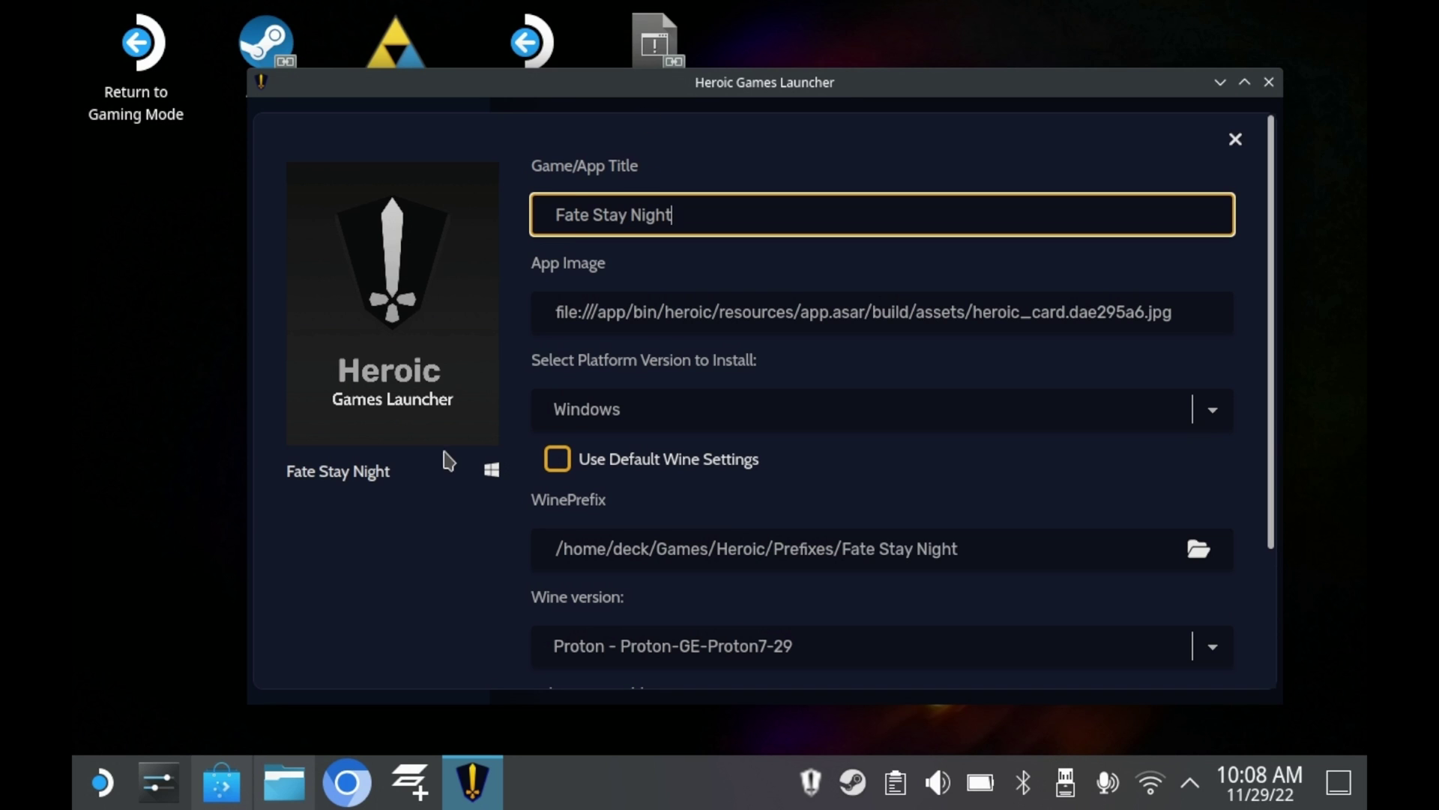
click(443, 514)
scroll(666, 530, down, 2)
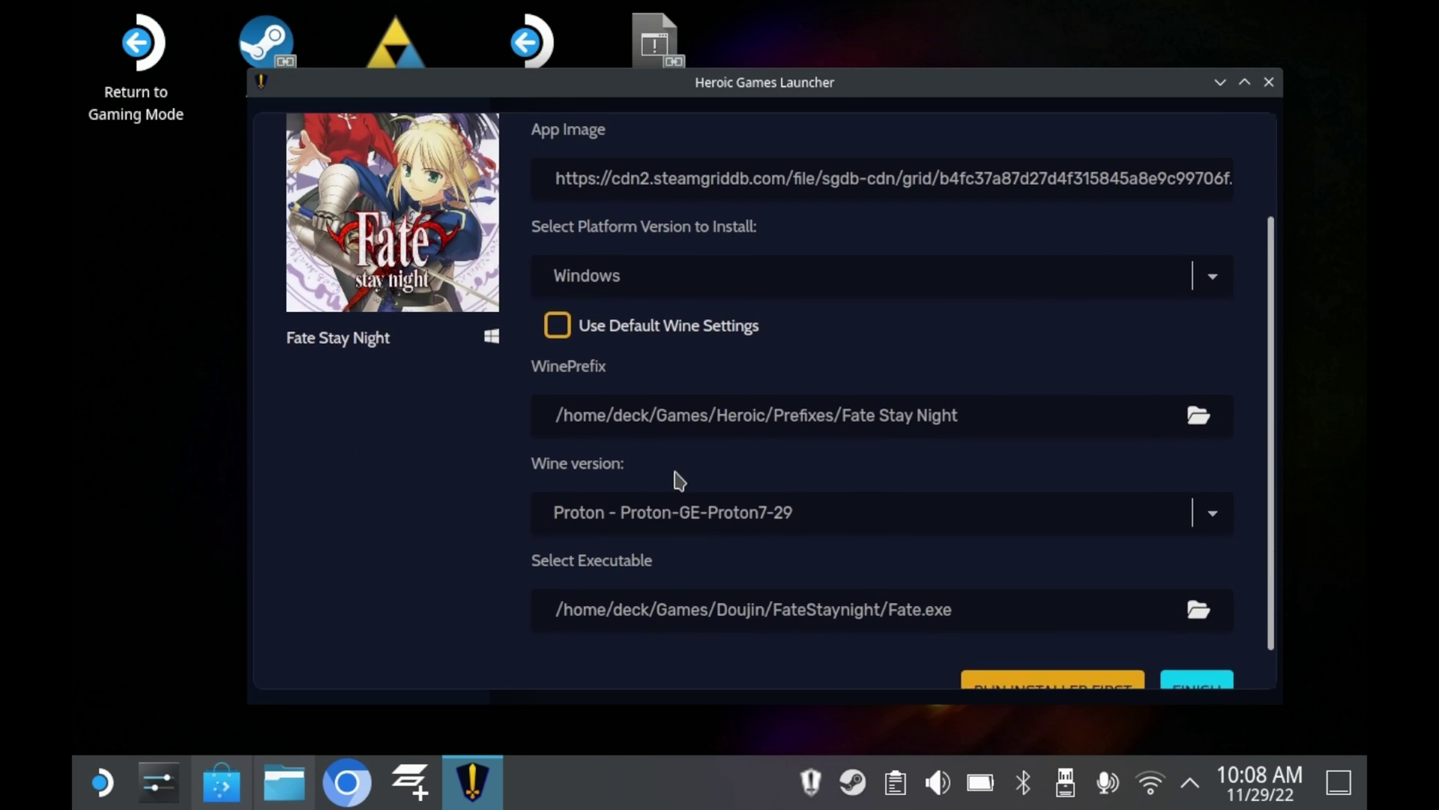
- Set the Wine version to Wine-lutris-wine-7.2-2 and finish adding Fate Stay Night to the library
scroll(678, 479, up, 3)
scroll(700, 469, down, 4)
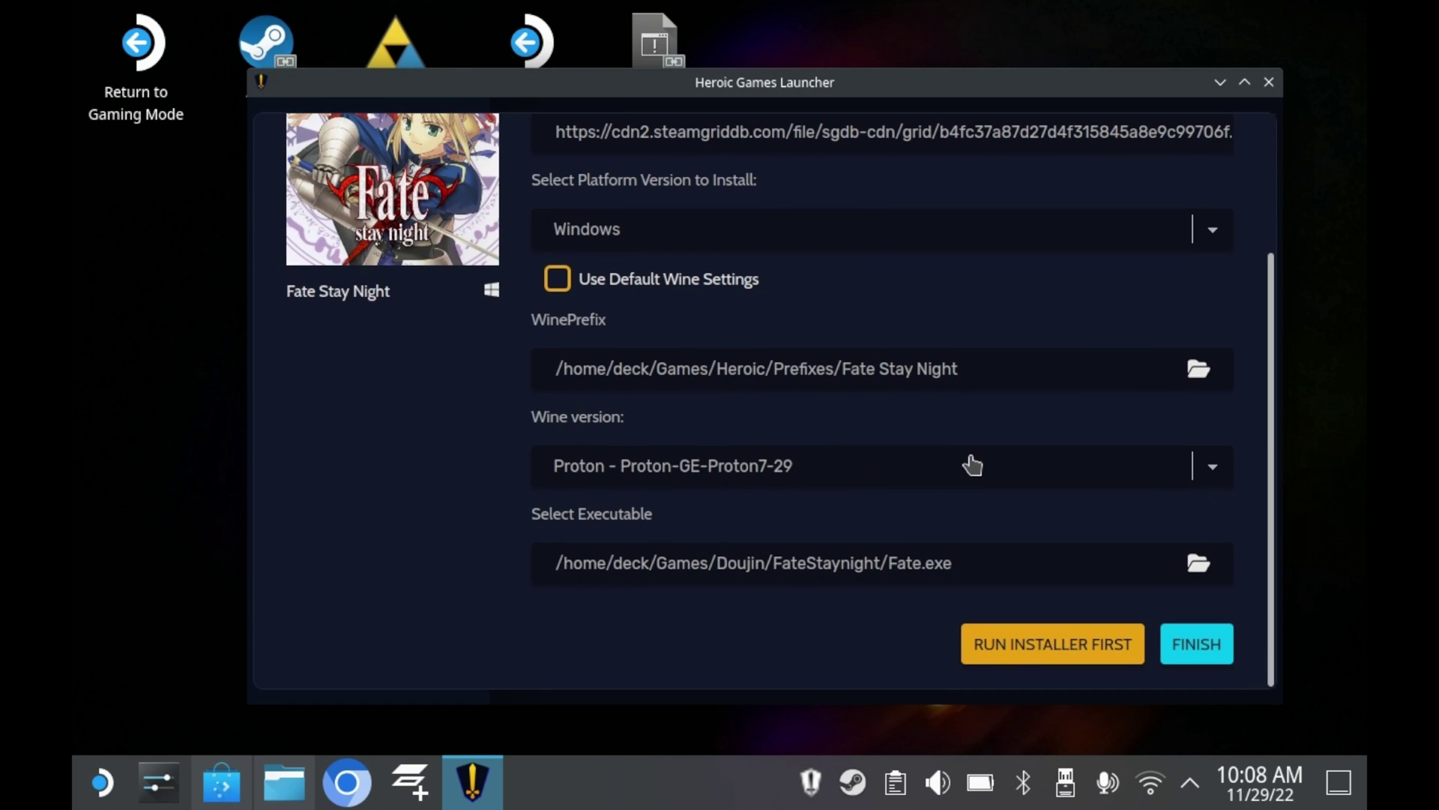
click(861, 480)
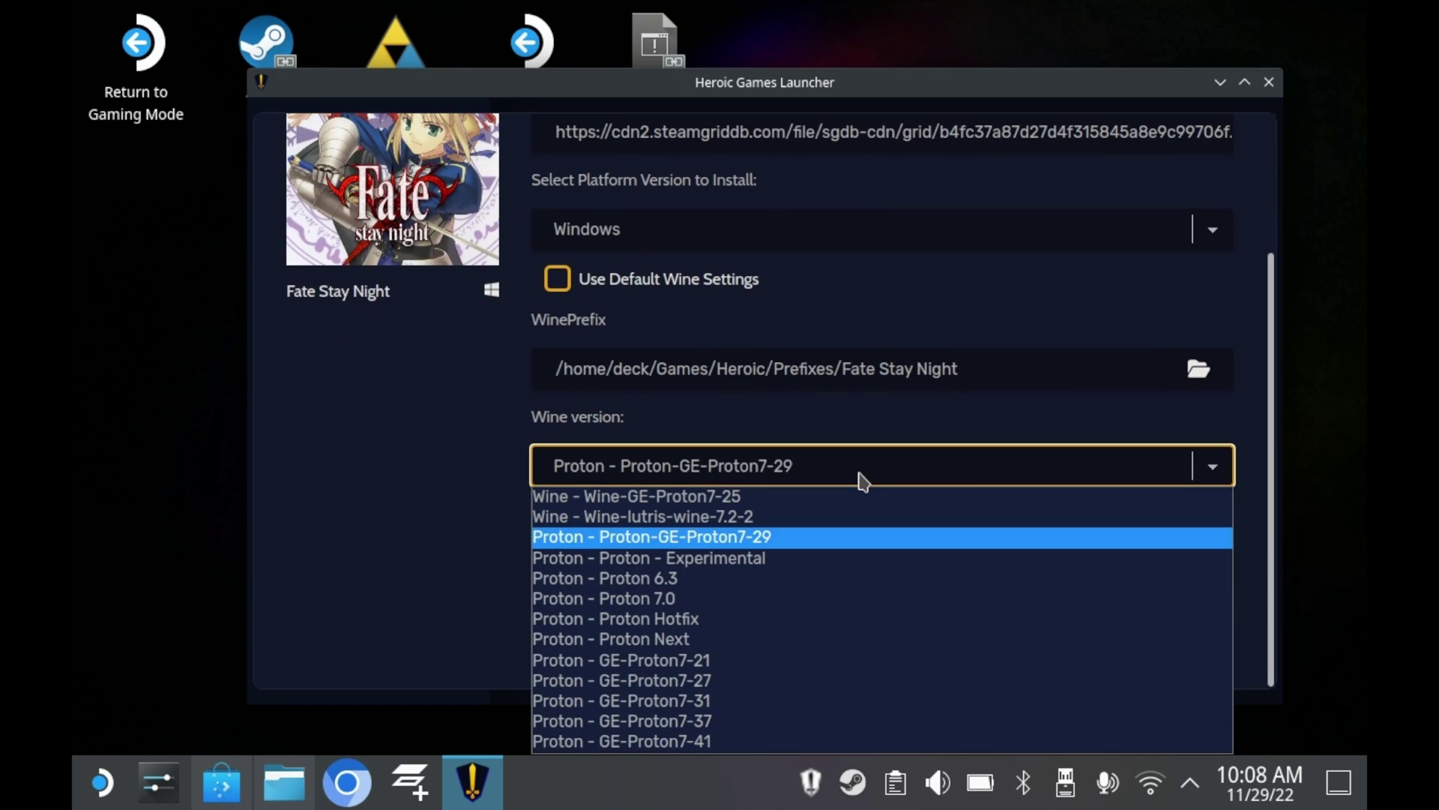
click(860, 480)
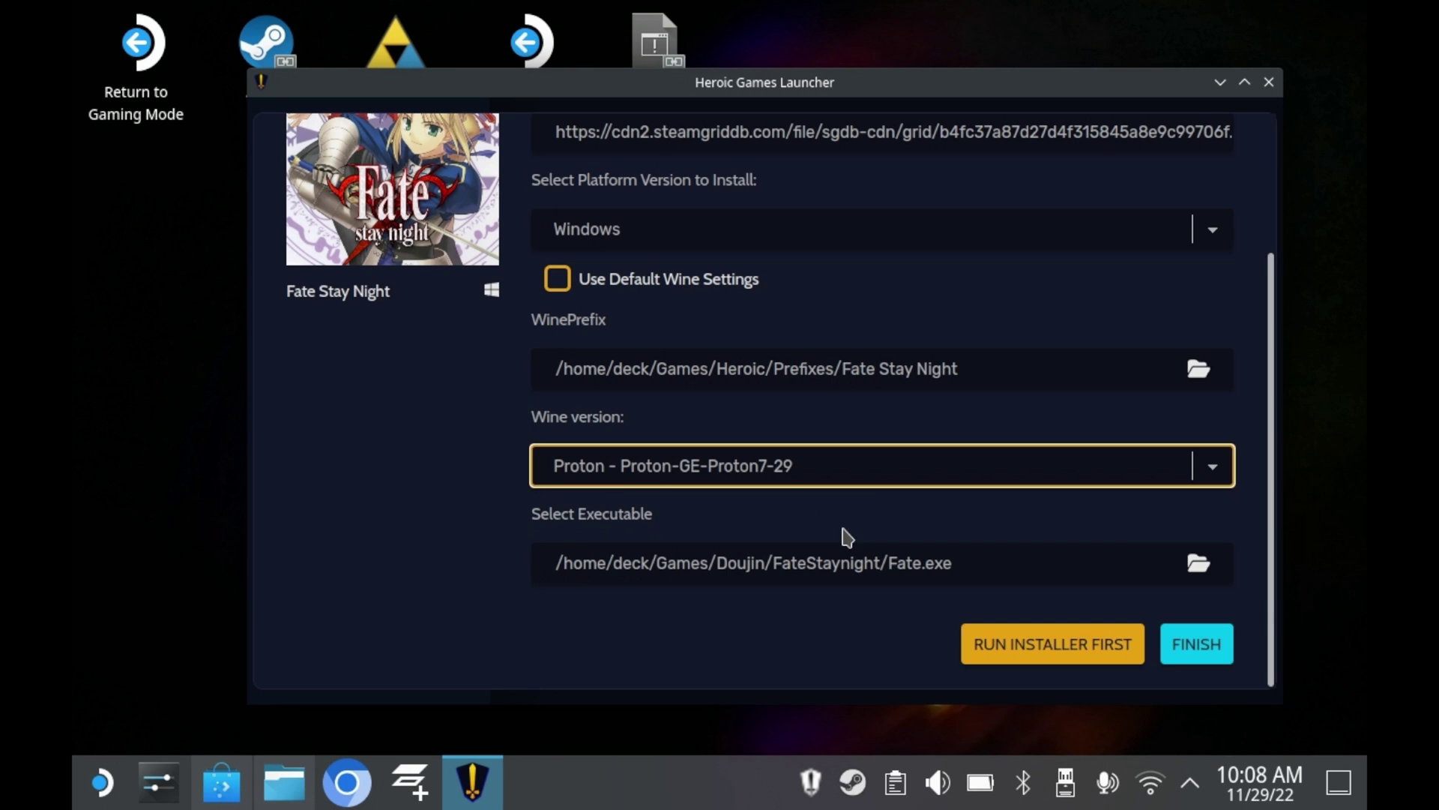
click(866, 483)
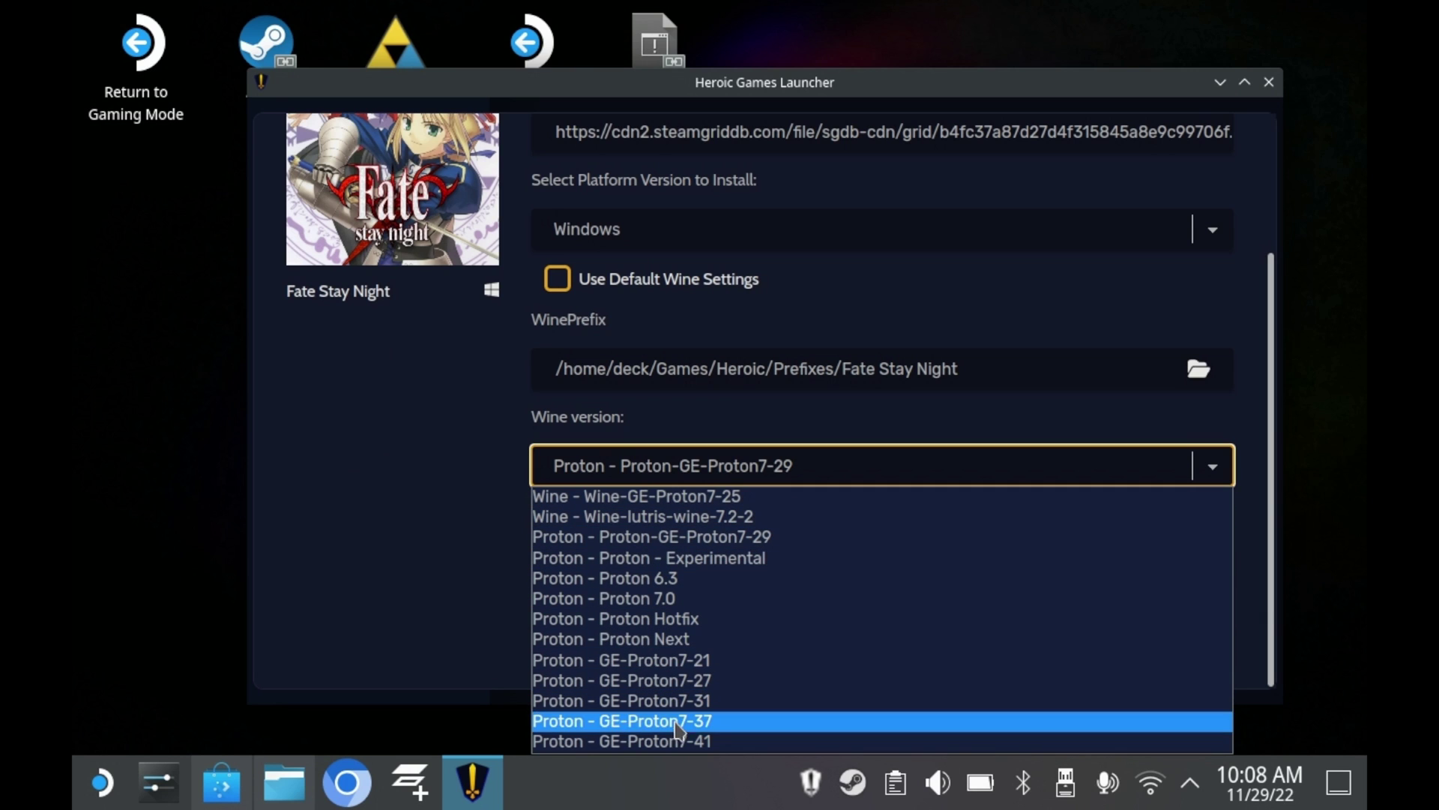
click(709, 521)
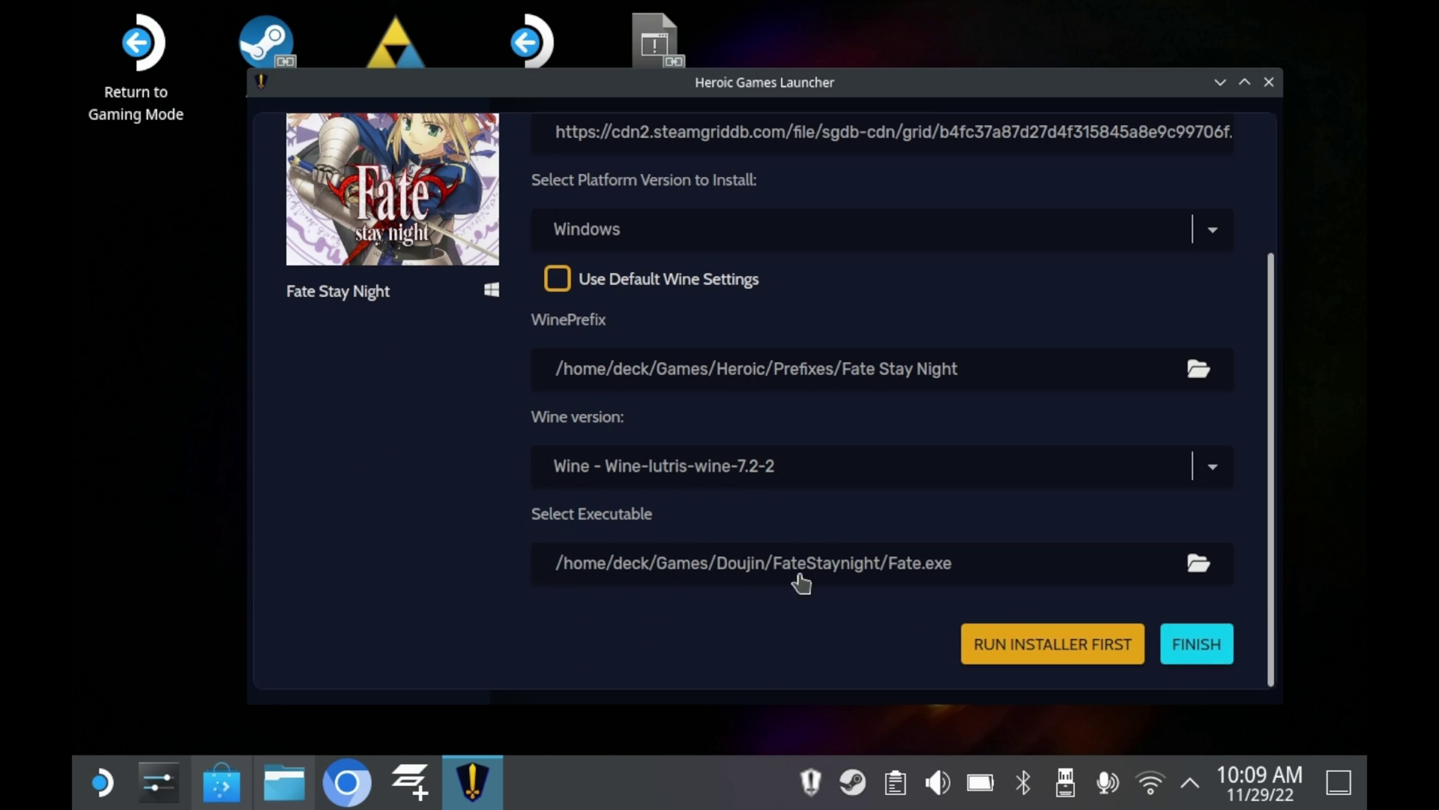
click(1197, 645)
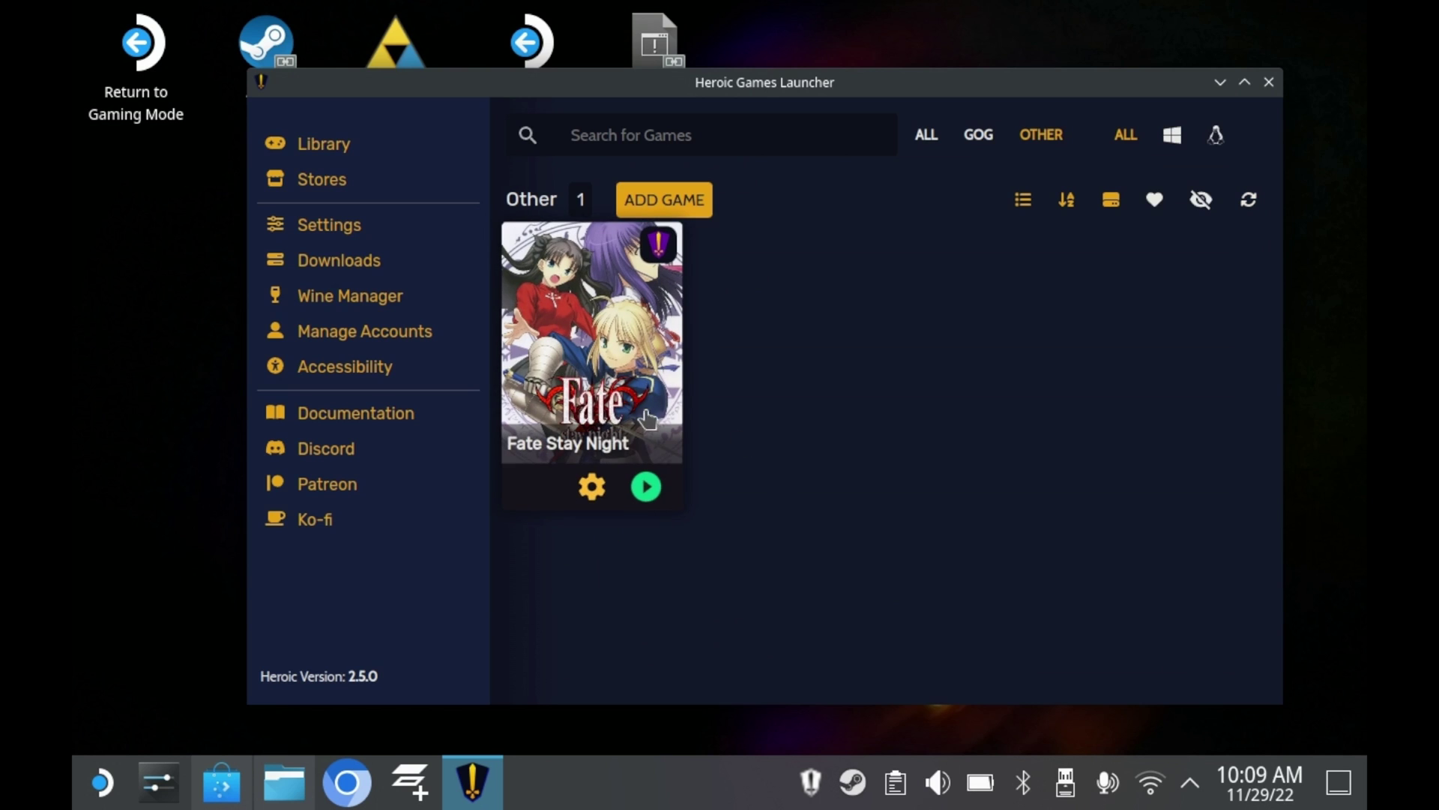
- Launch Fate Stay Night from the library and reposition the launcher window
click(645, 487)
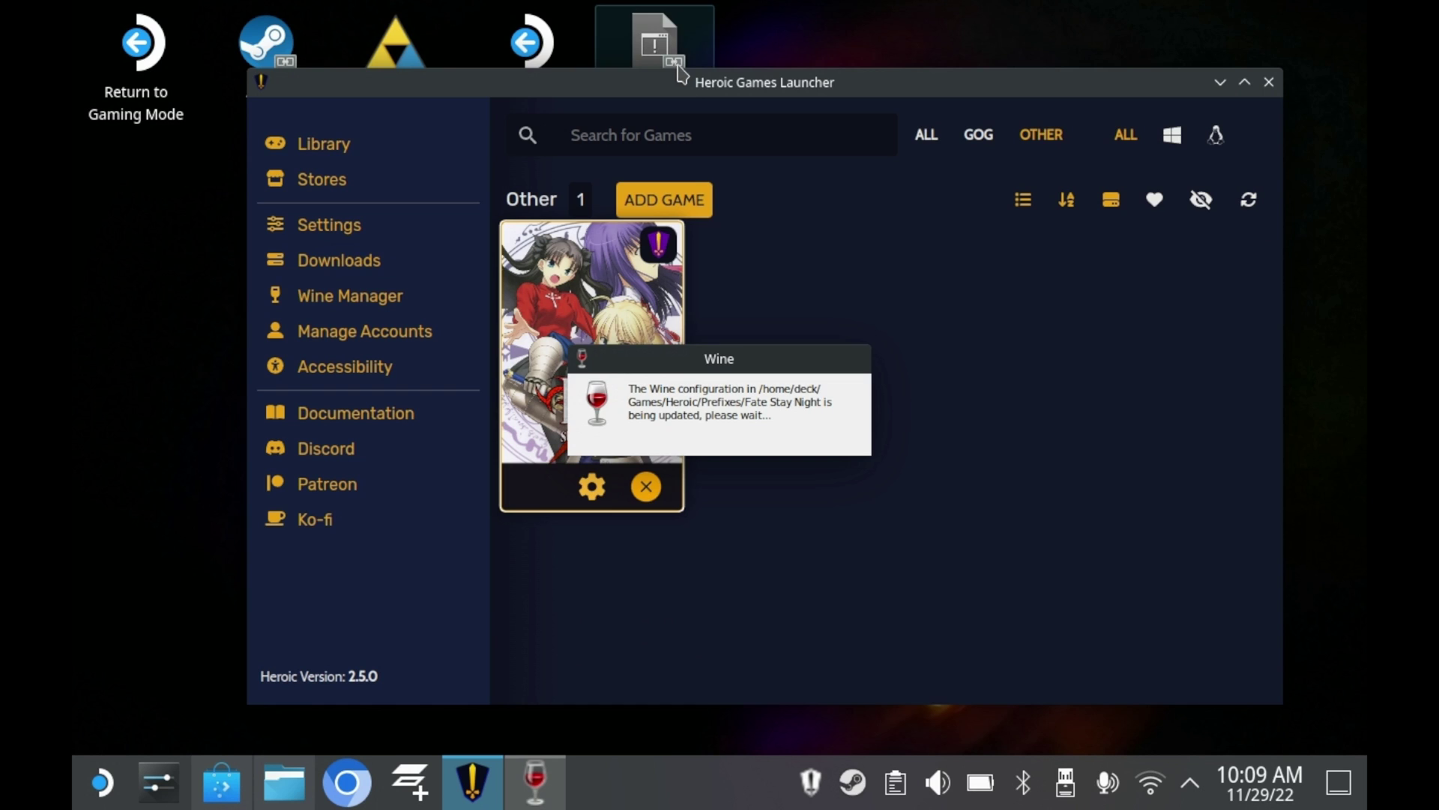
drag(670, 79, 620, 74)
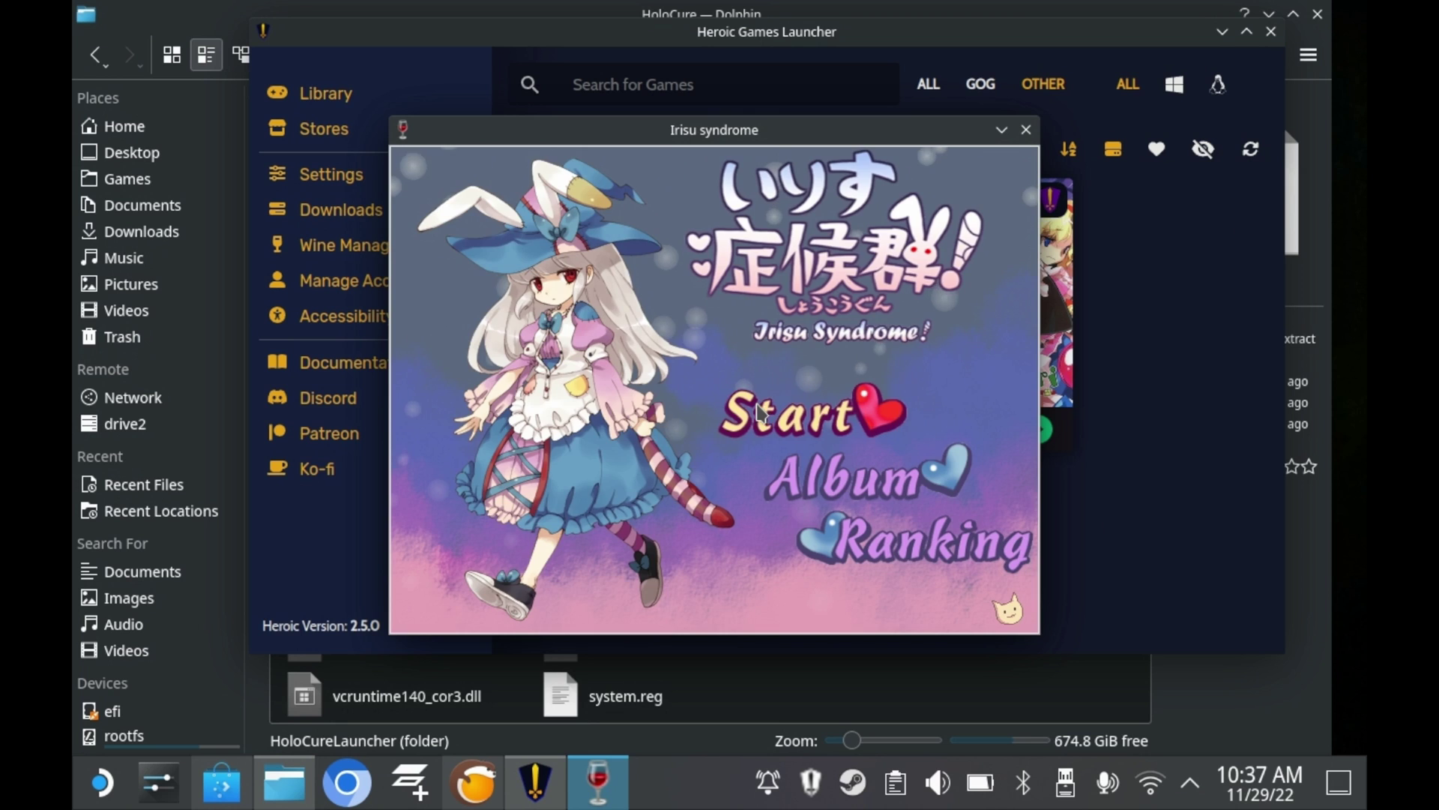
- Start a round in the running Irisu Syndrome game and shoot at the falling blocks
click(787, 411)
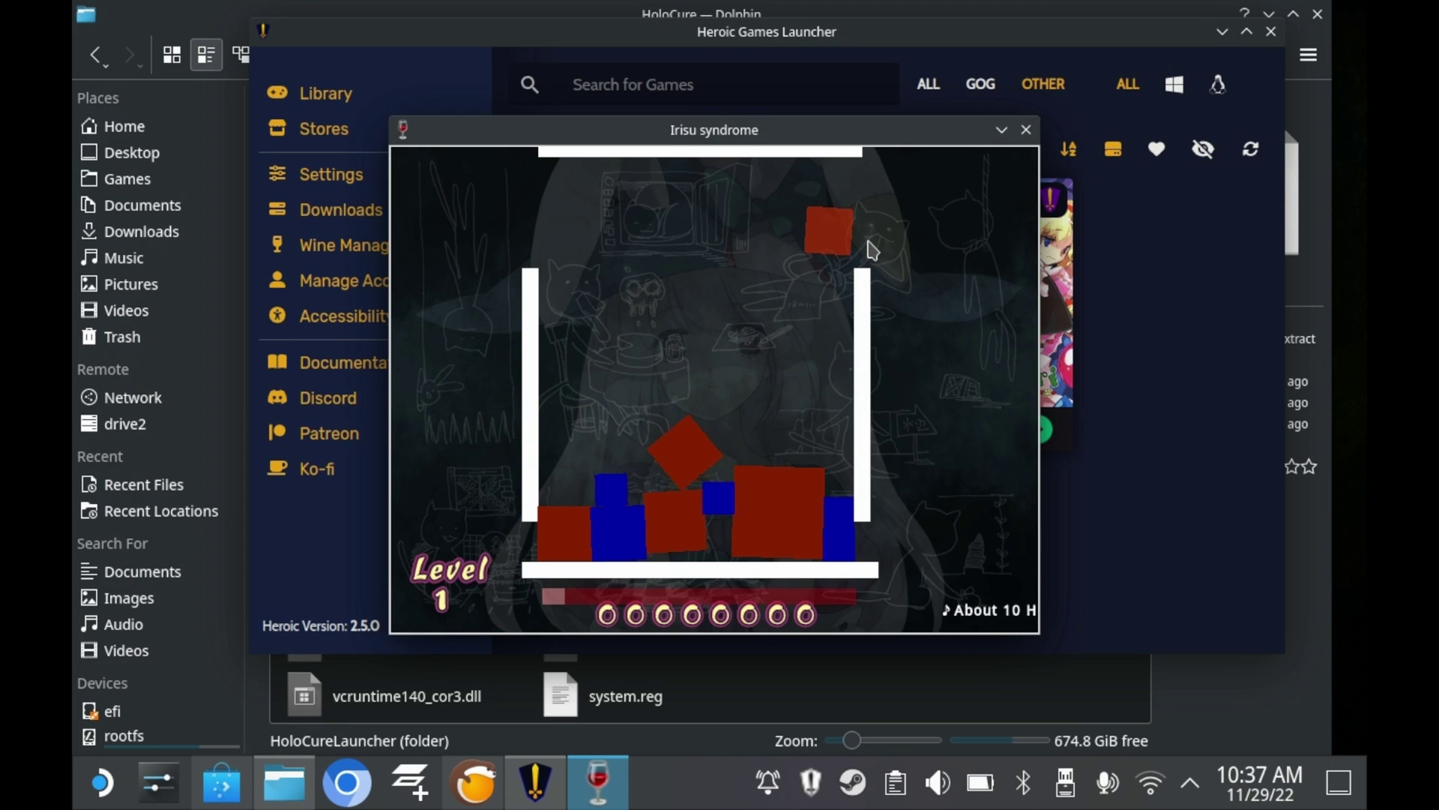
click(845, 289)
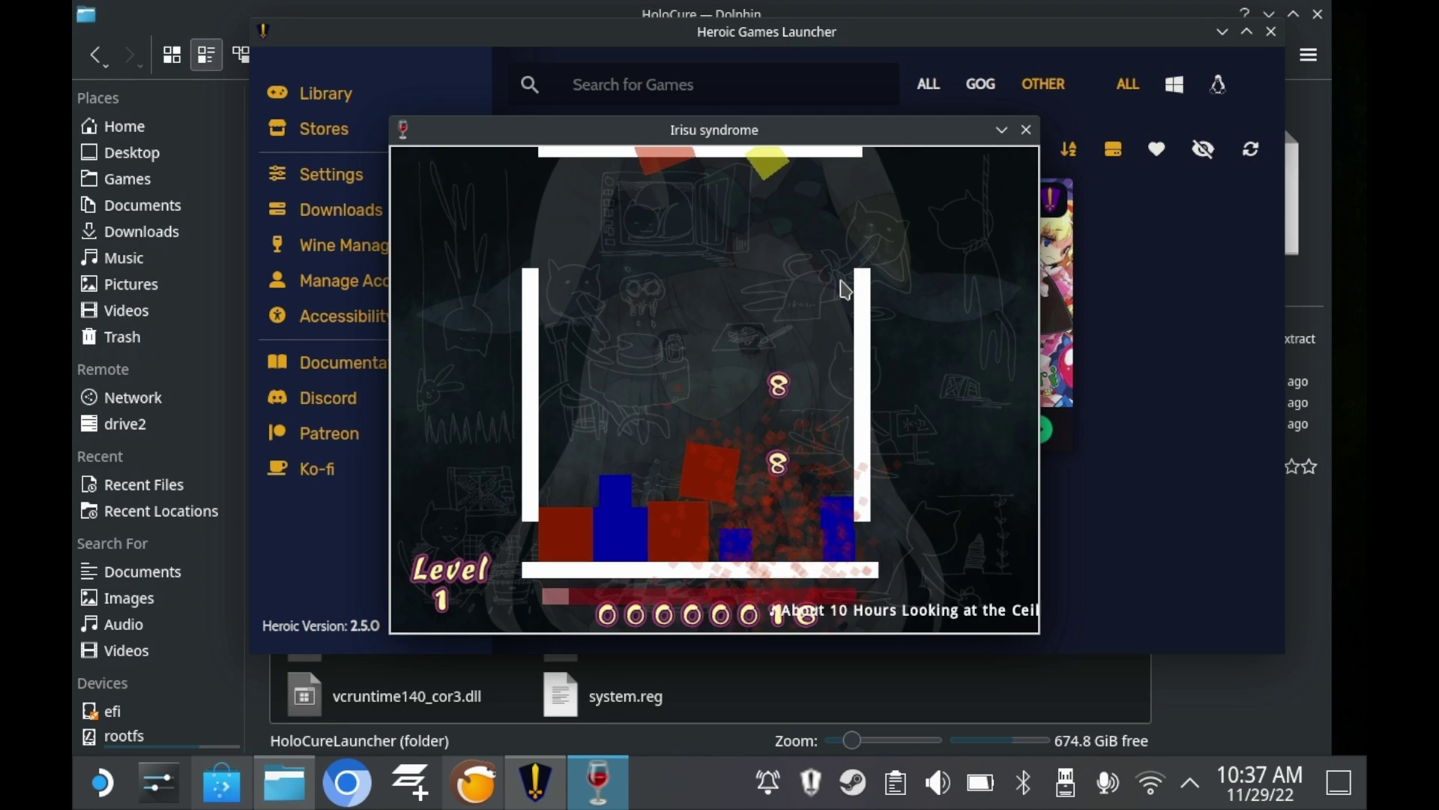
click(658, 210)
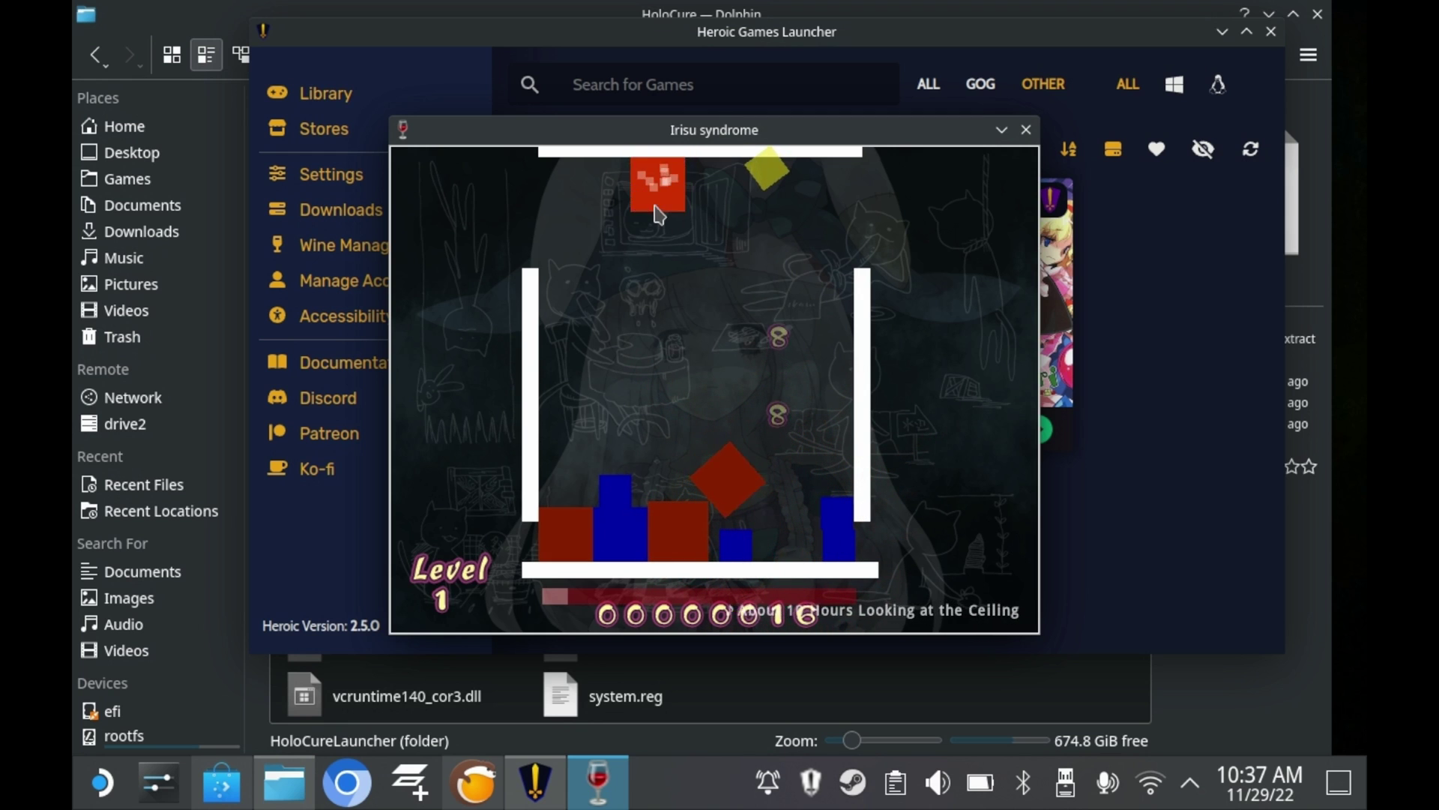
click(618, 360)
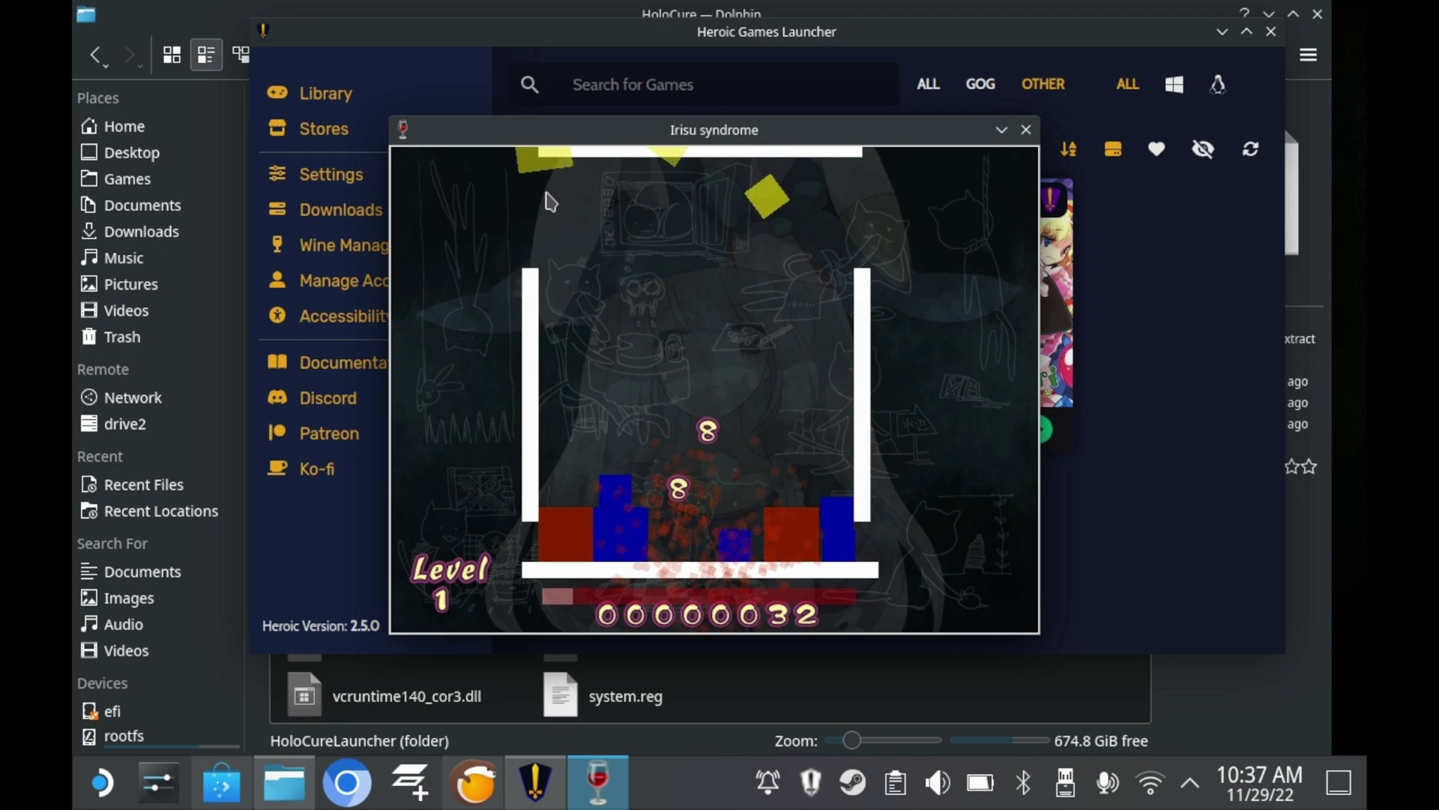
click(489, 261)
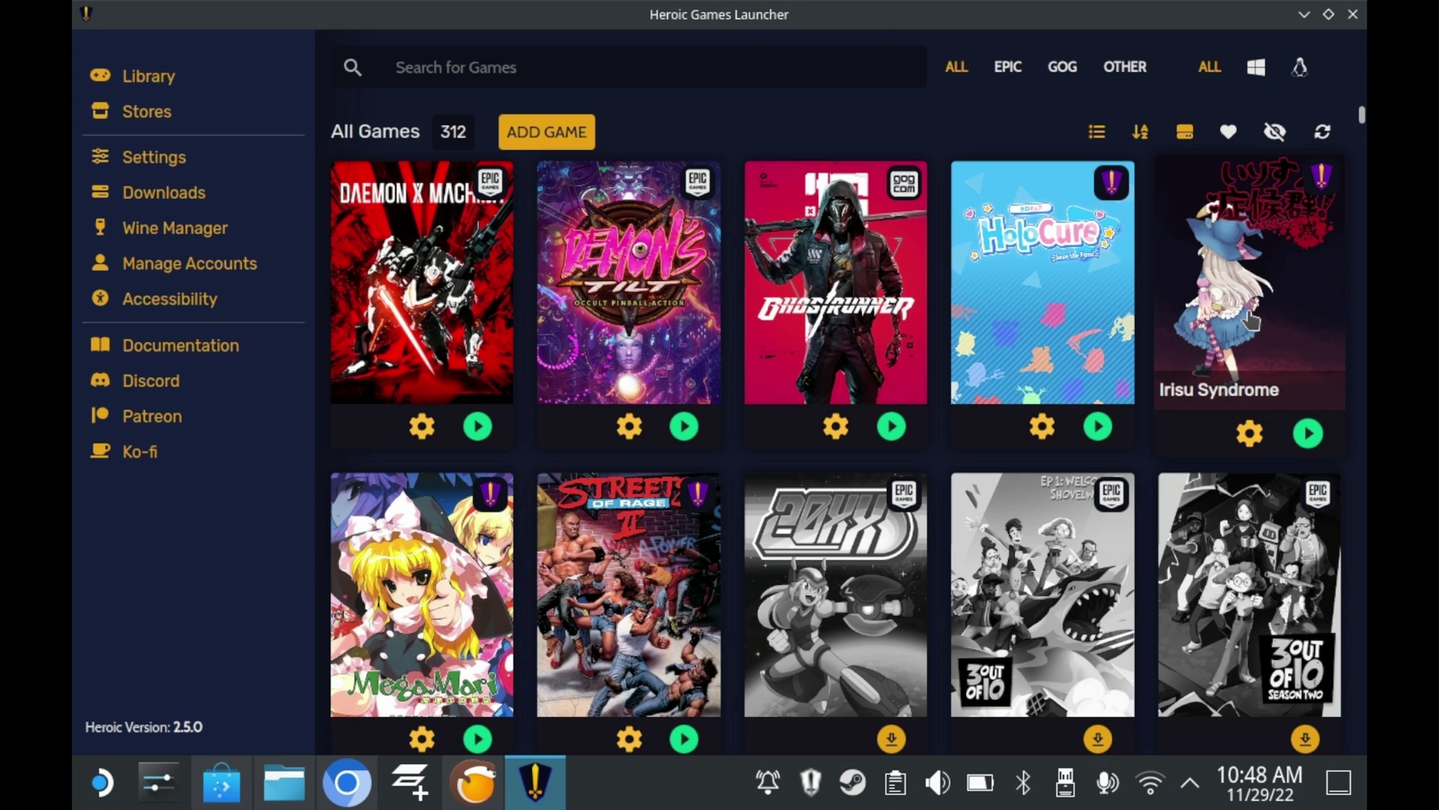
- Add Irisu Syndrome to Steam from its game page, dismiss the notification and minimize the launcher
click(1252, 279)
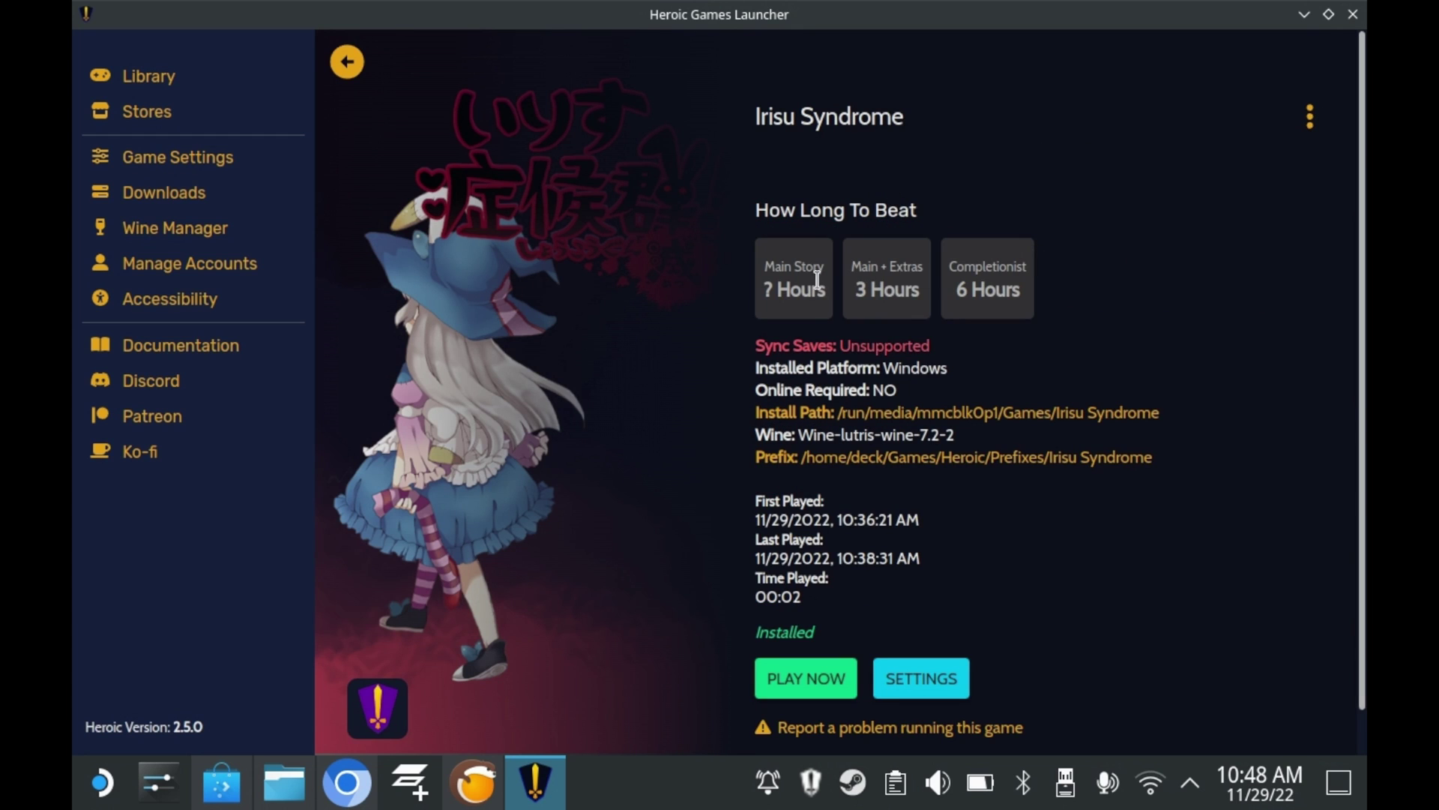
click(1310, 120)
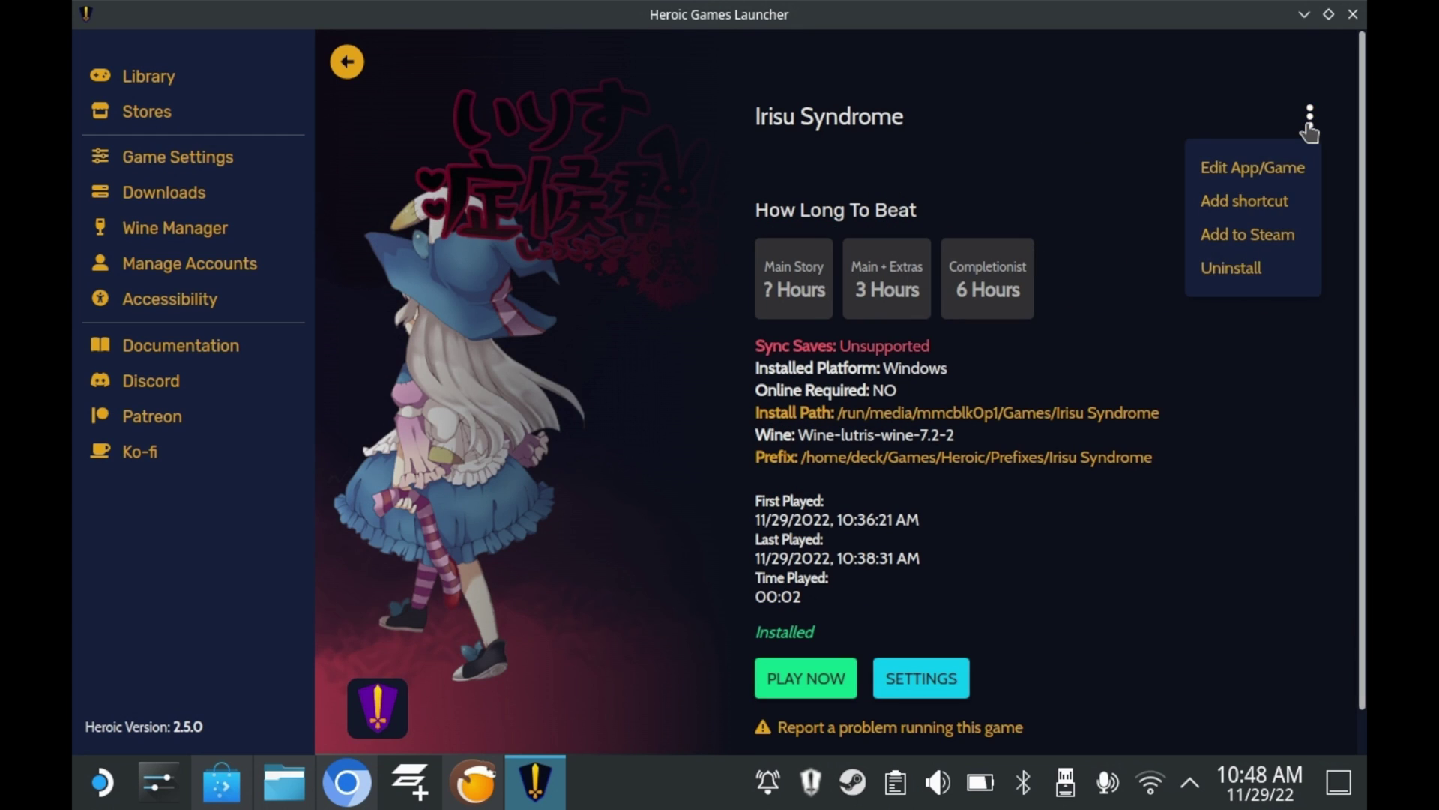
click(1276, 236)
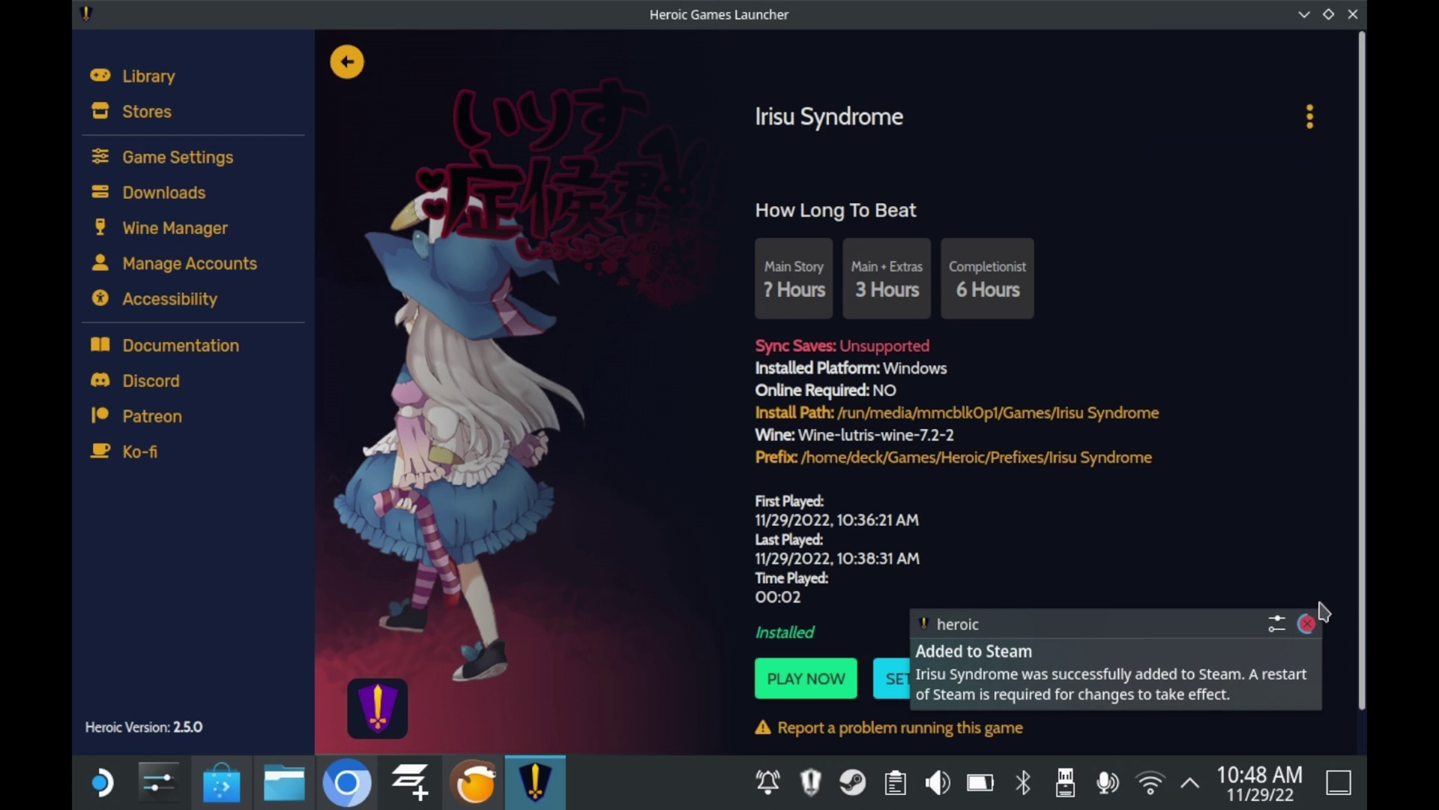
click(1307, 623)
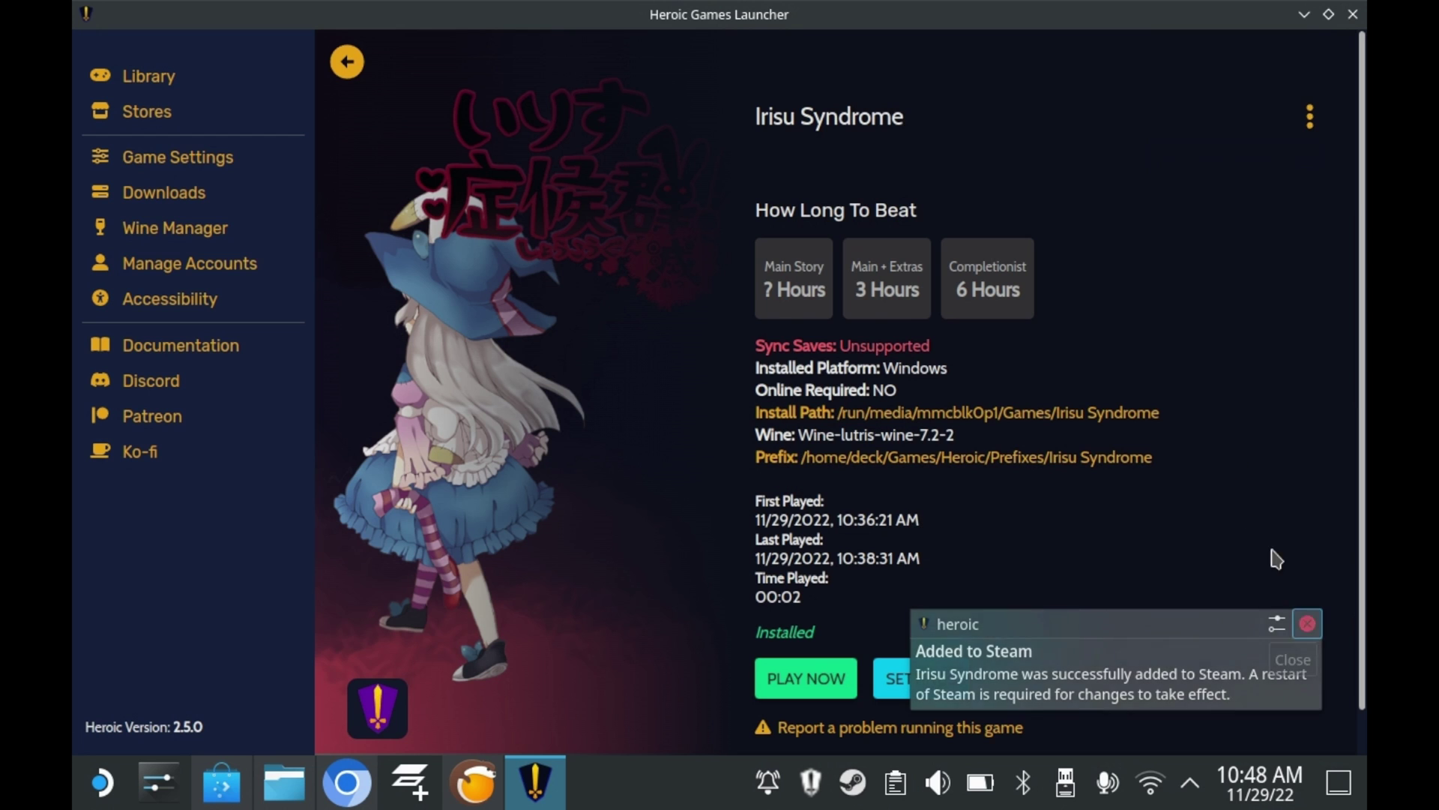
click(1305, 17)
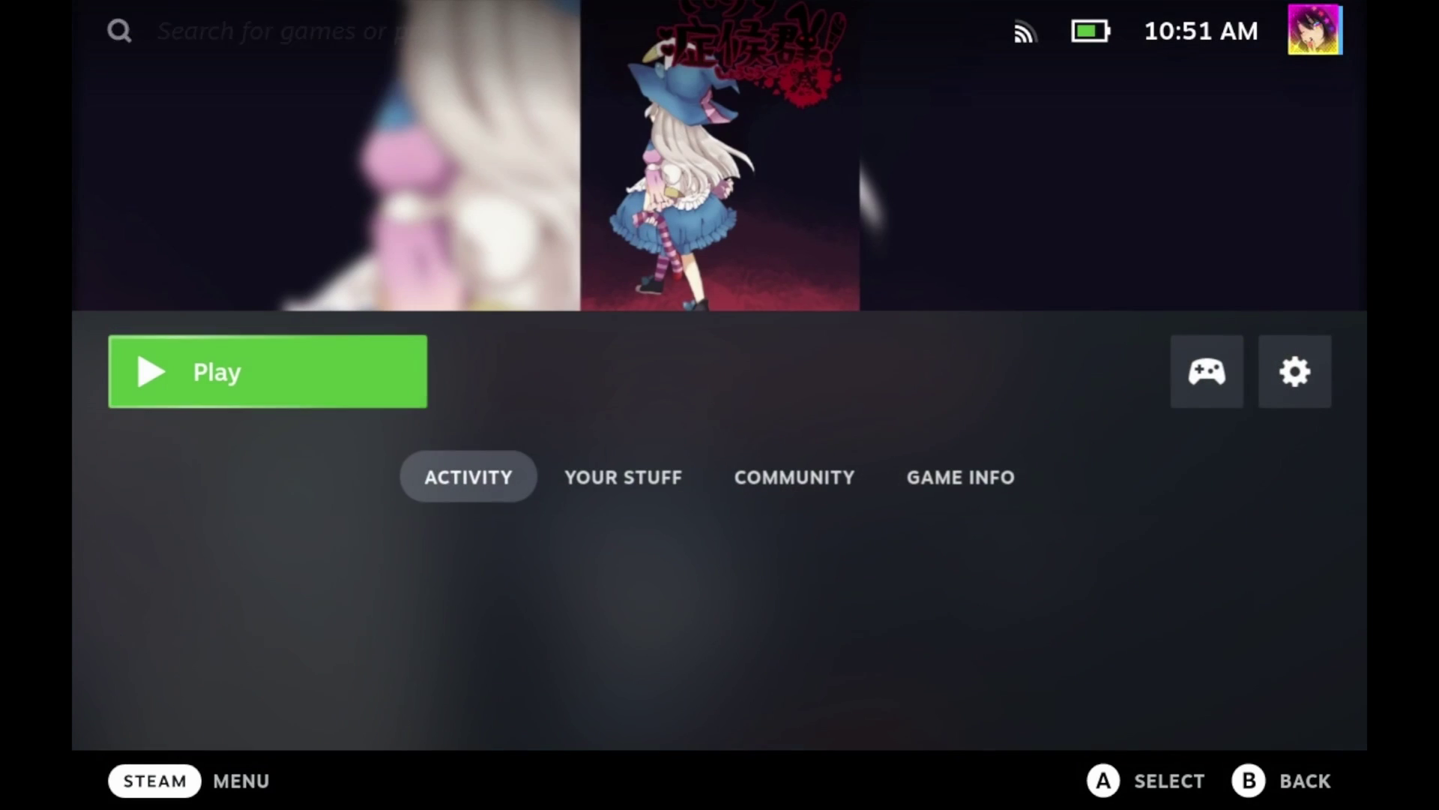
- Launch Irisu Syndrome from its Steam library page
key(Right)
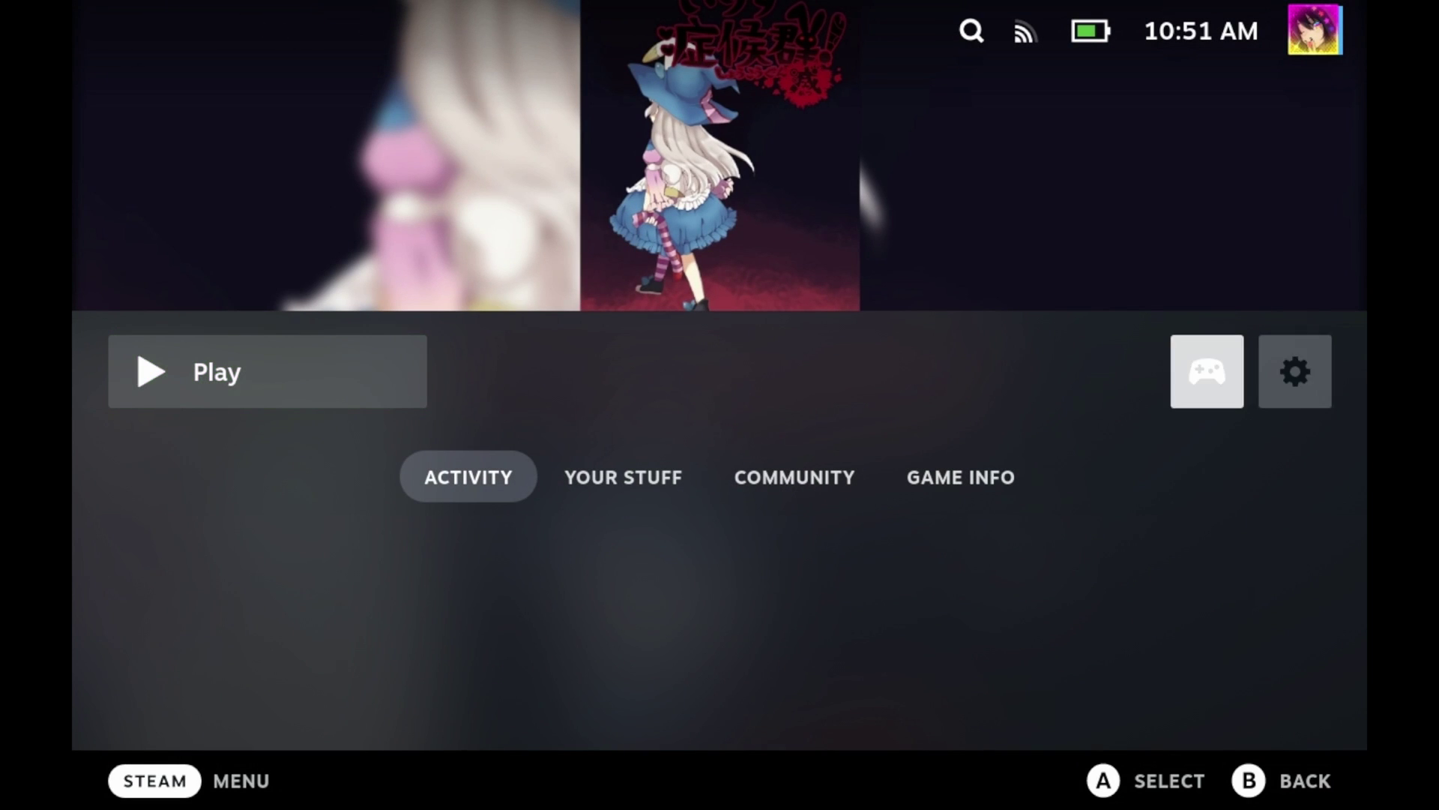
key(Right)
key(Left)
key(Left)
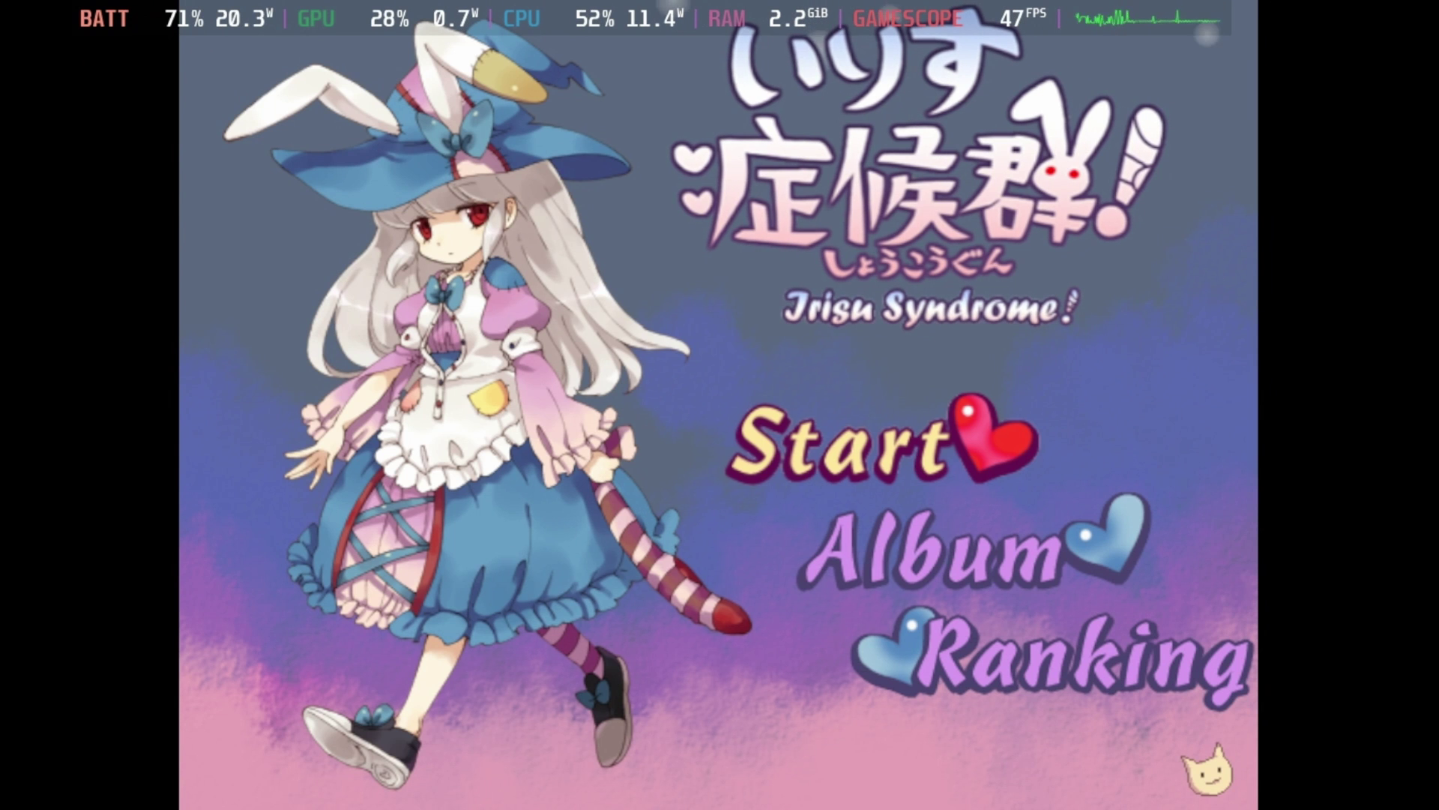
- Apply the Mouse Only template as the controller layout for Irisu Syndrome
key(ctrl+1)
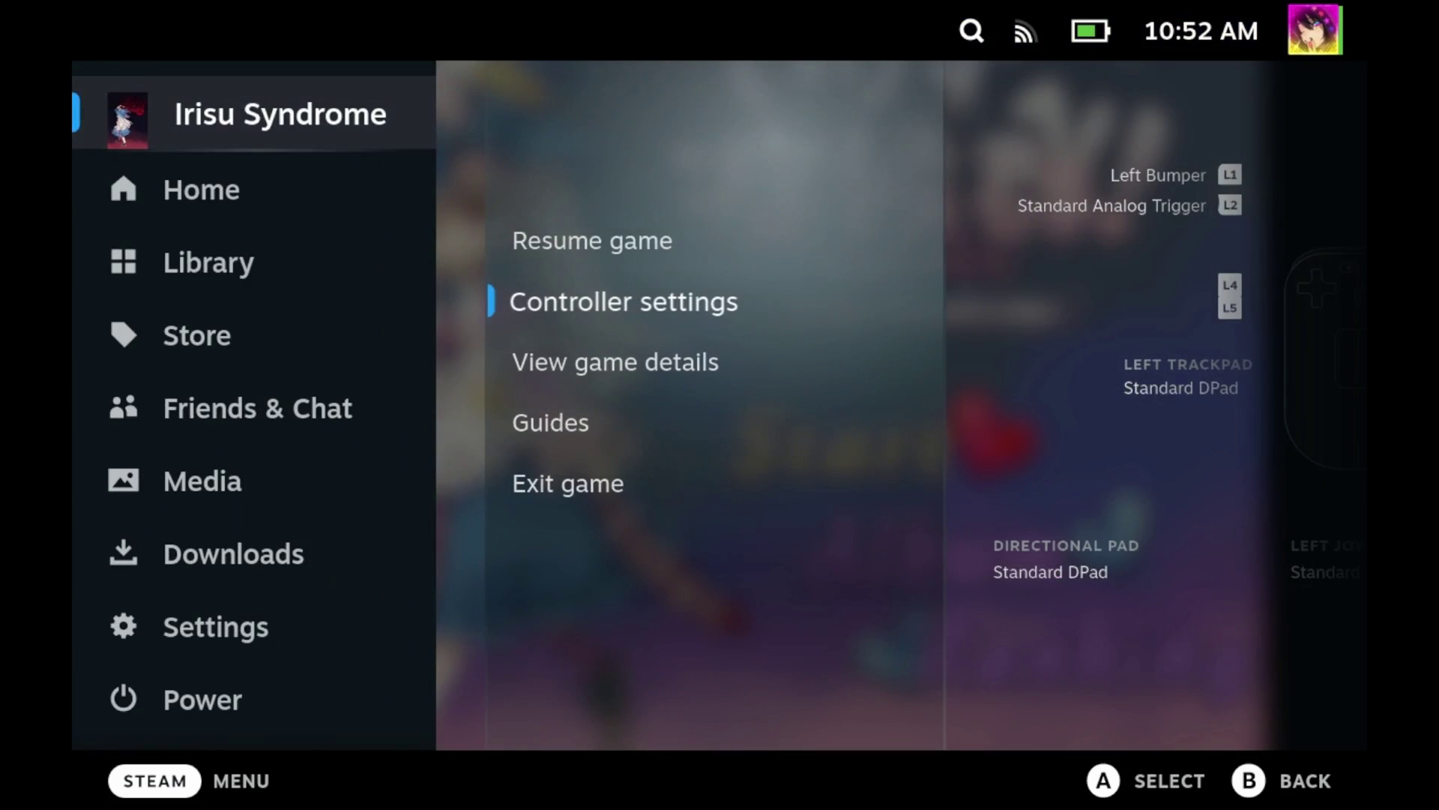
key(Return)
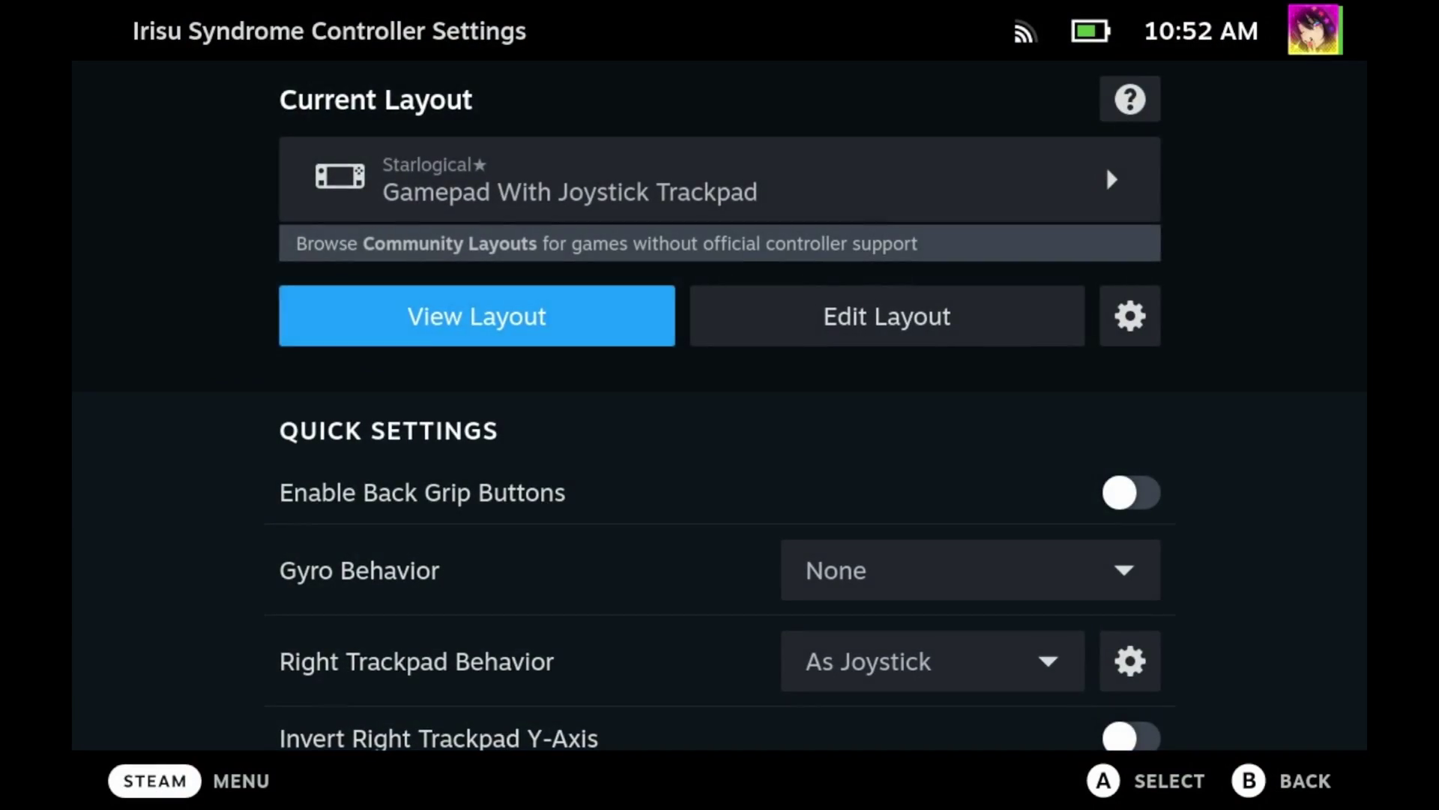
click(1105, 165)
key(Down)
key(Down)
key(Down)
key(Down)
key(Down)
key(Down)
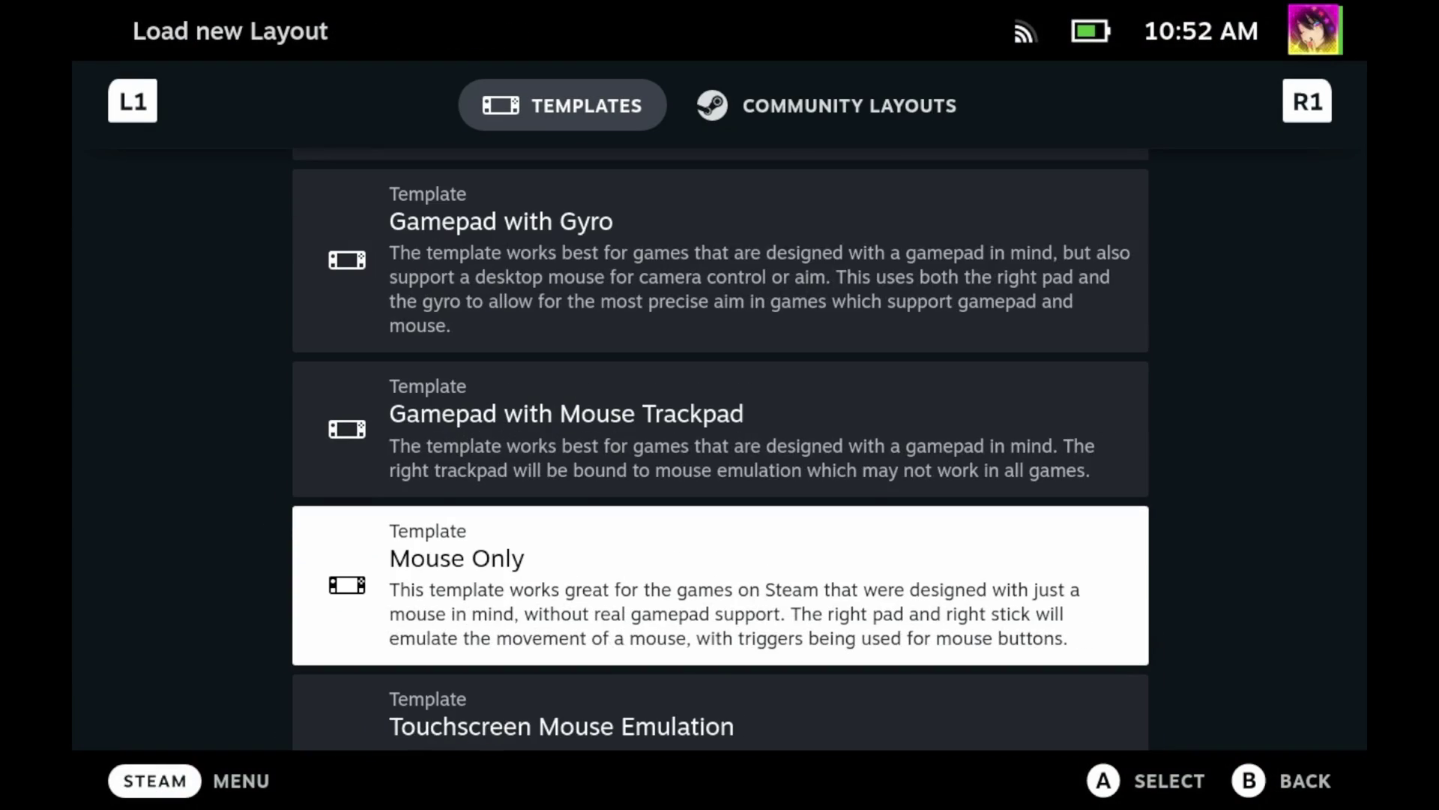
key(Return)
- Resume Irisu Syndrome and start a round from its title screen
key(ctrl+1)
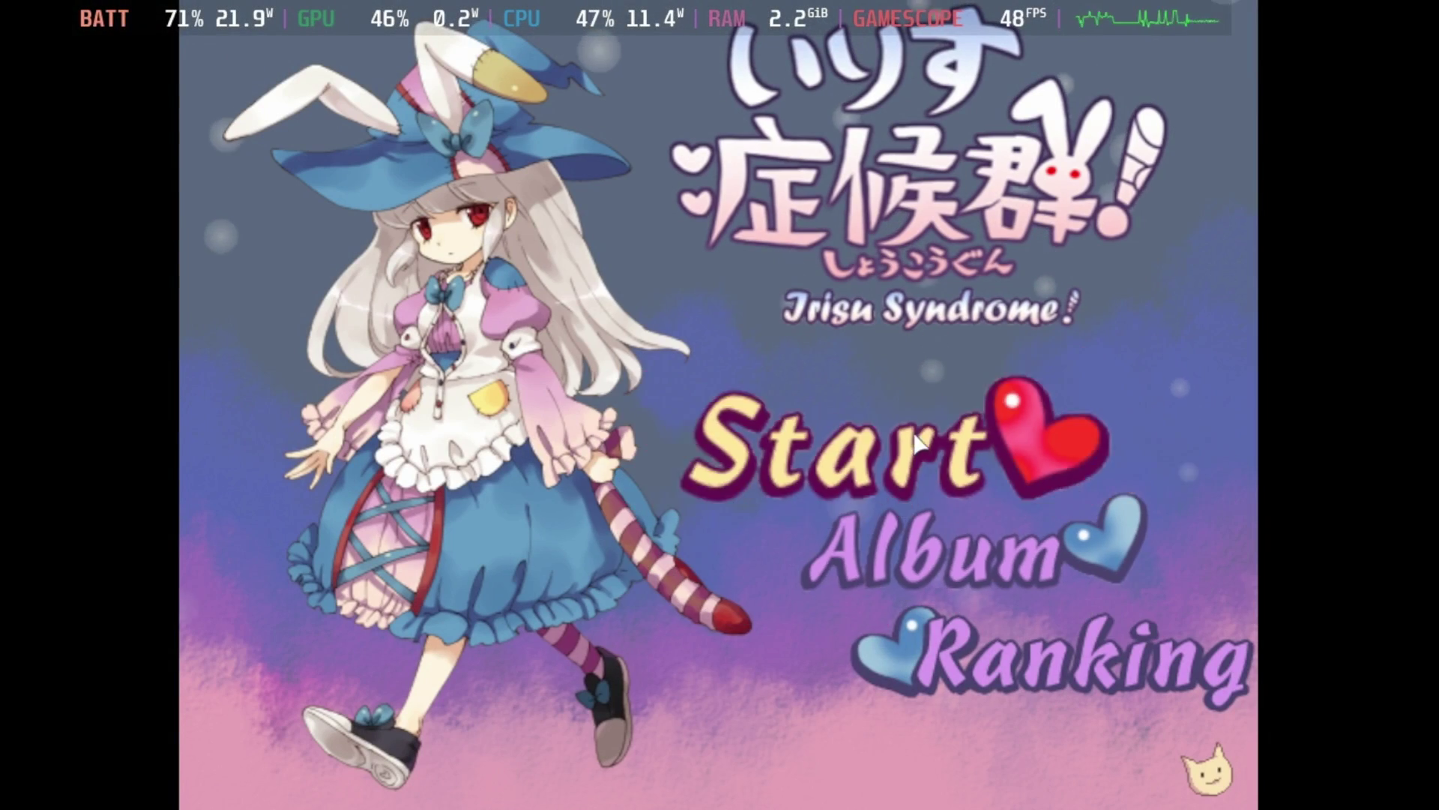
click(915, 436)
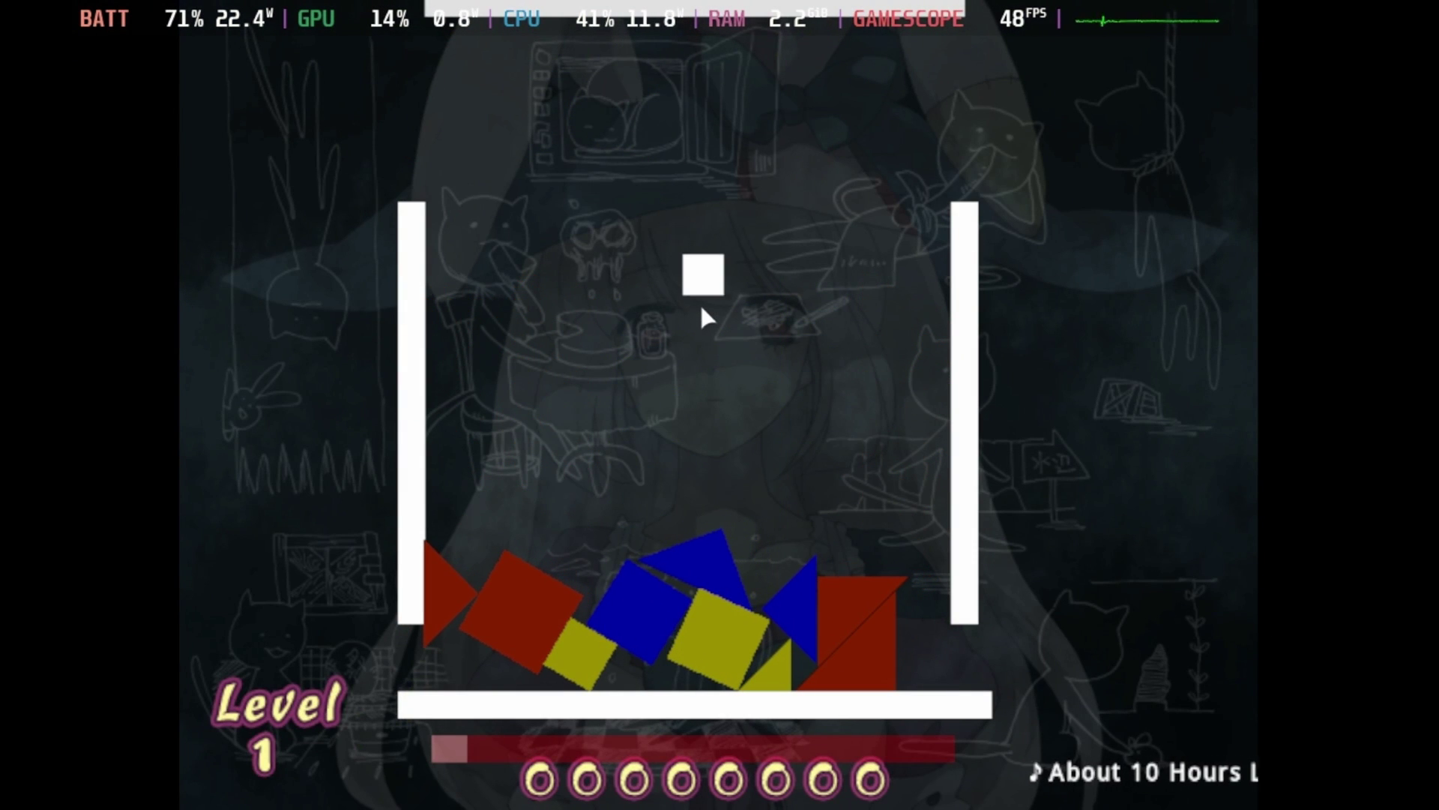
- Review the Mouse Only control mapping and reopen the current layout in Irisu Syndrome's controller settings
key(ctrl+1)
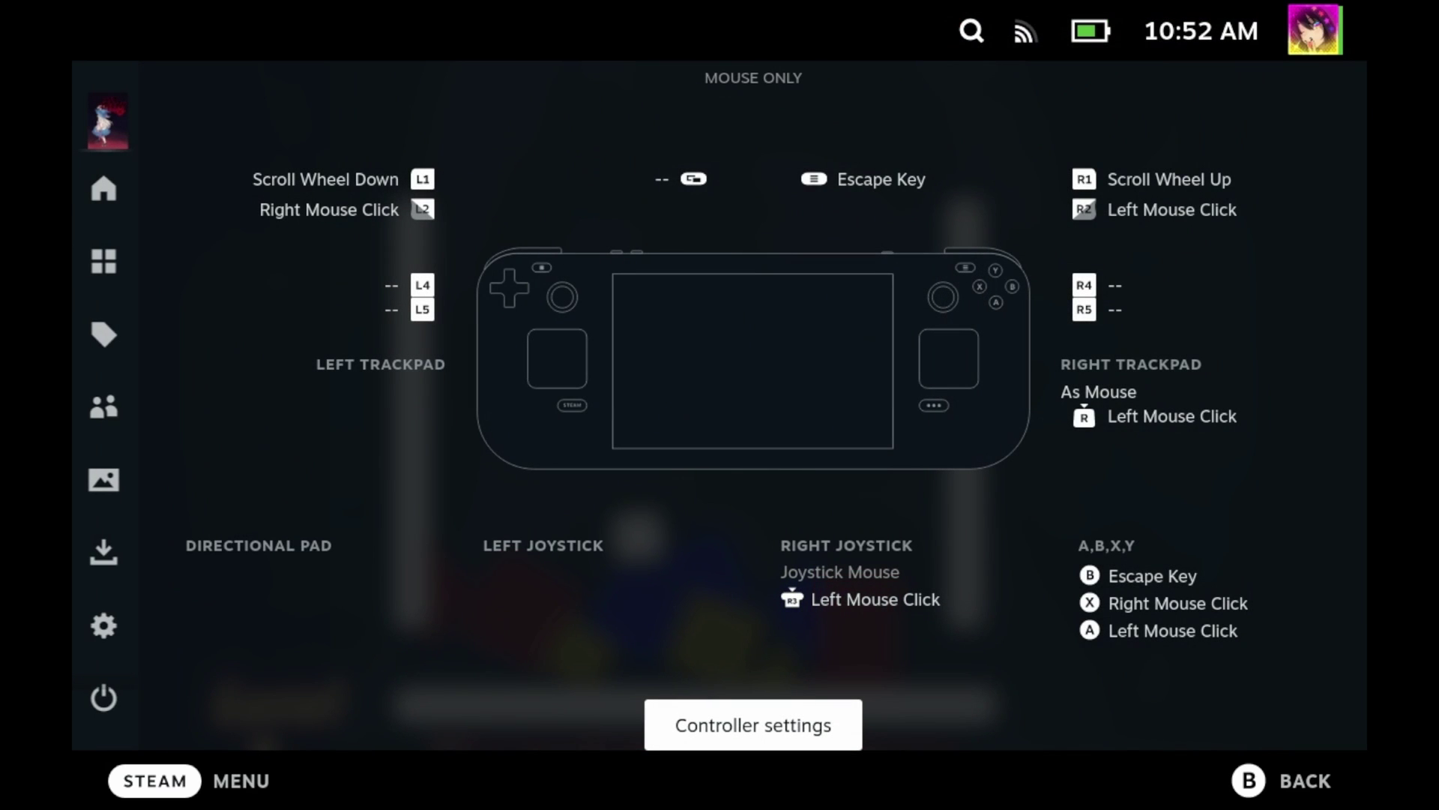
key(Escape)
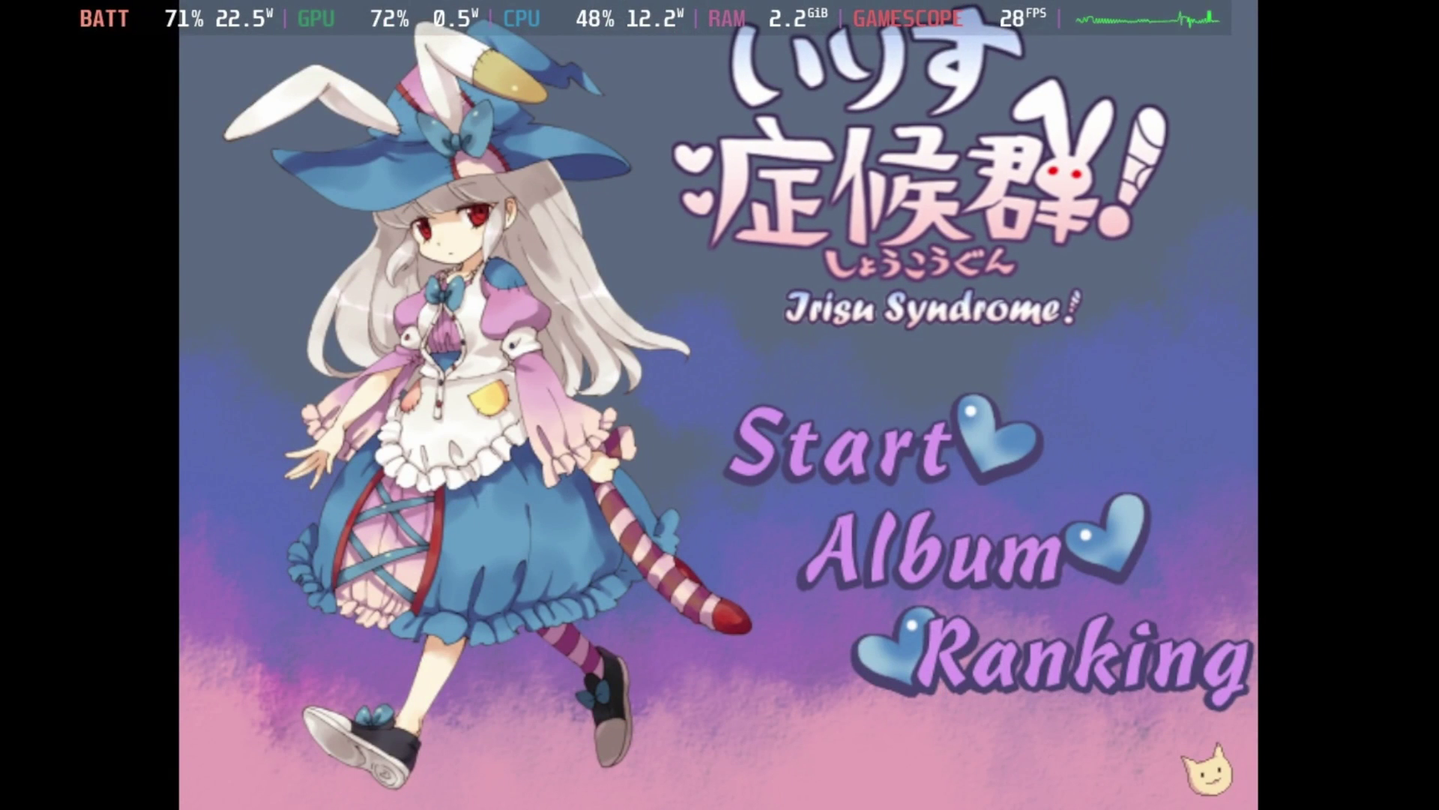
key(super)
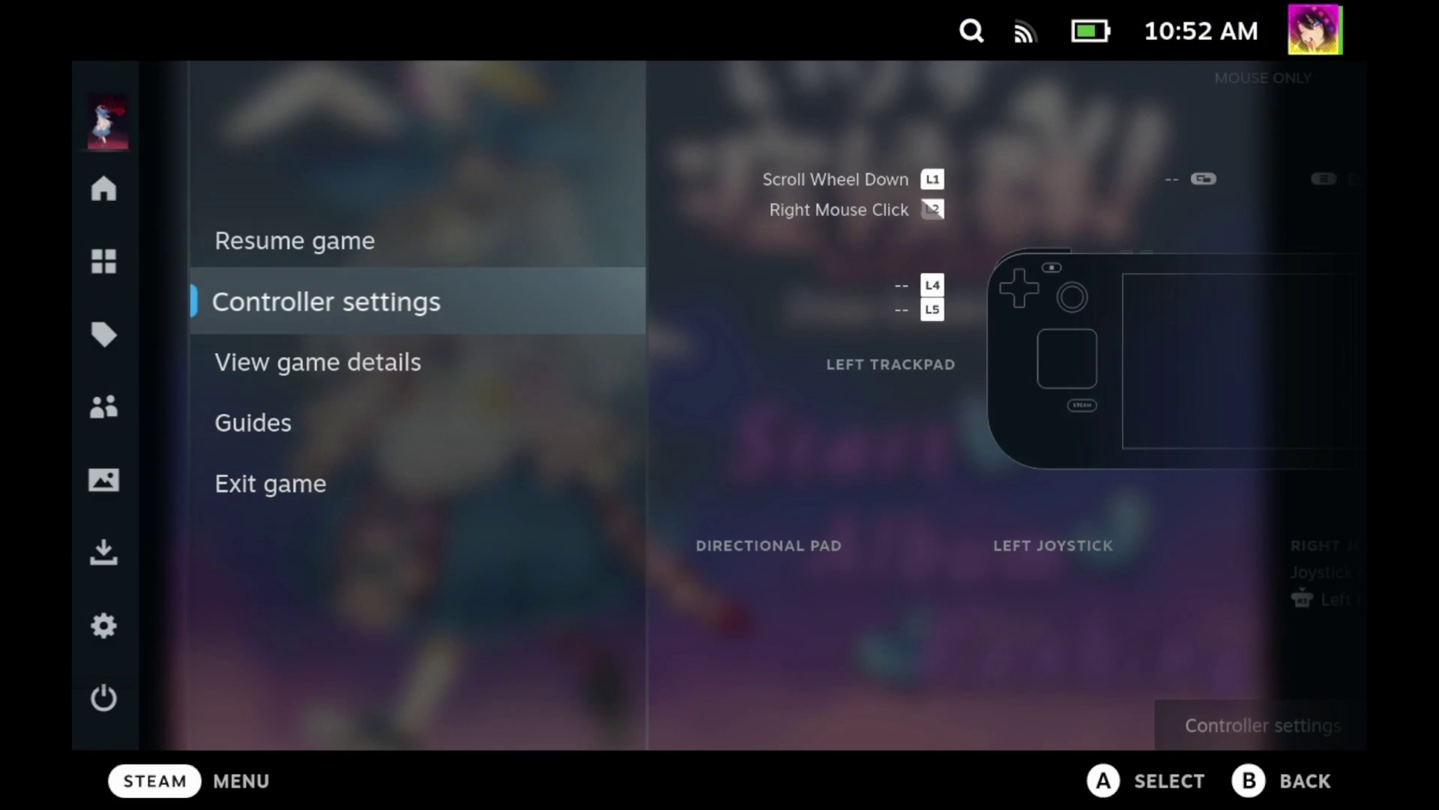
key(Return)
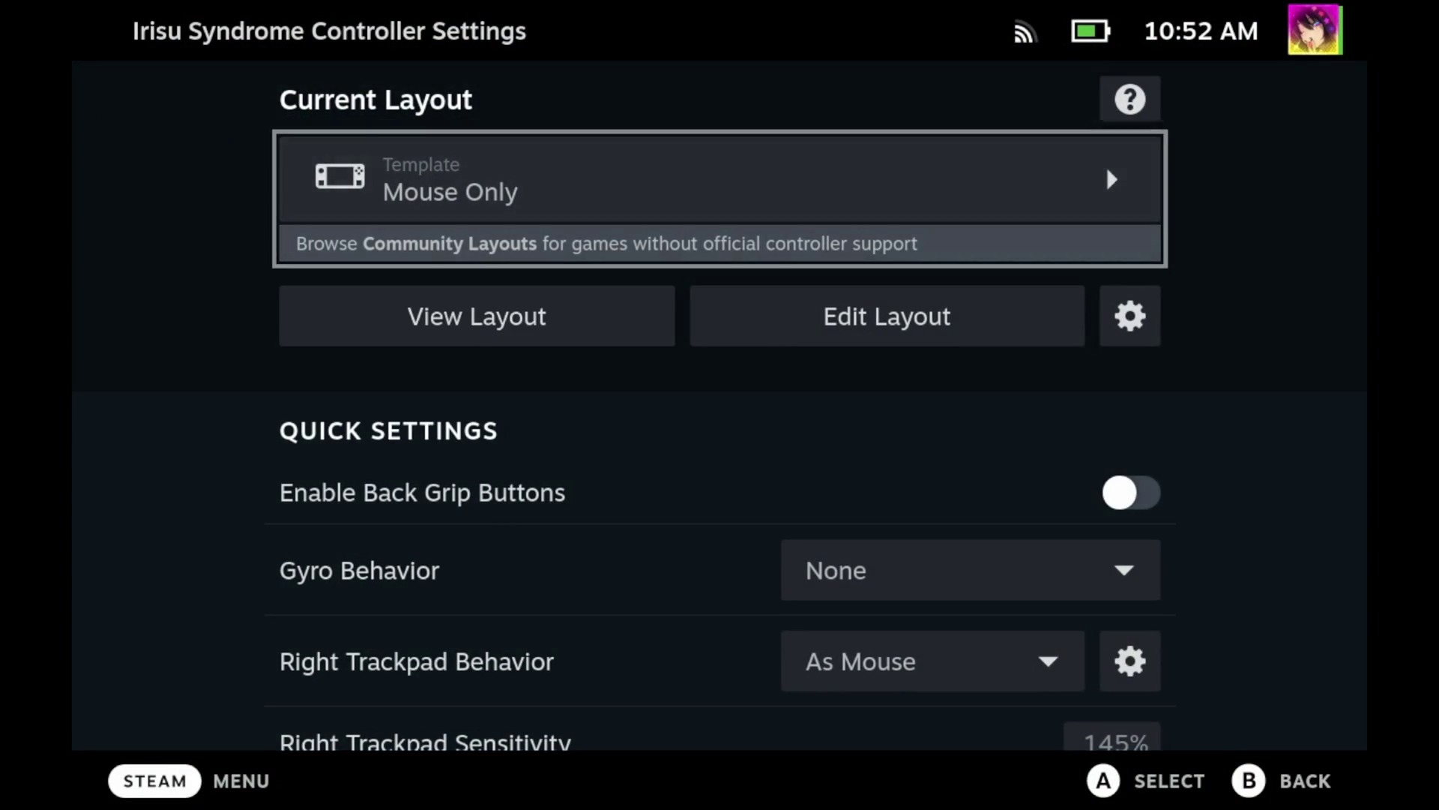
key(Return)
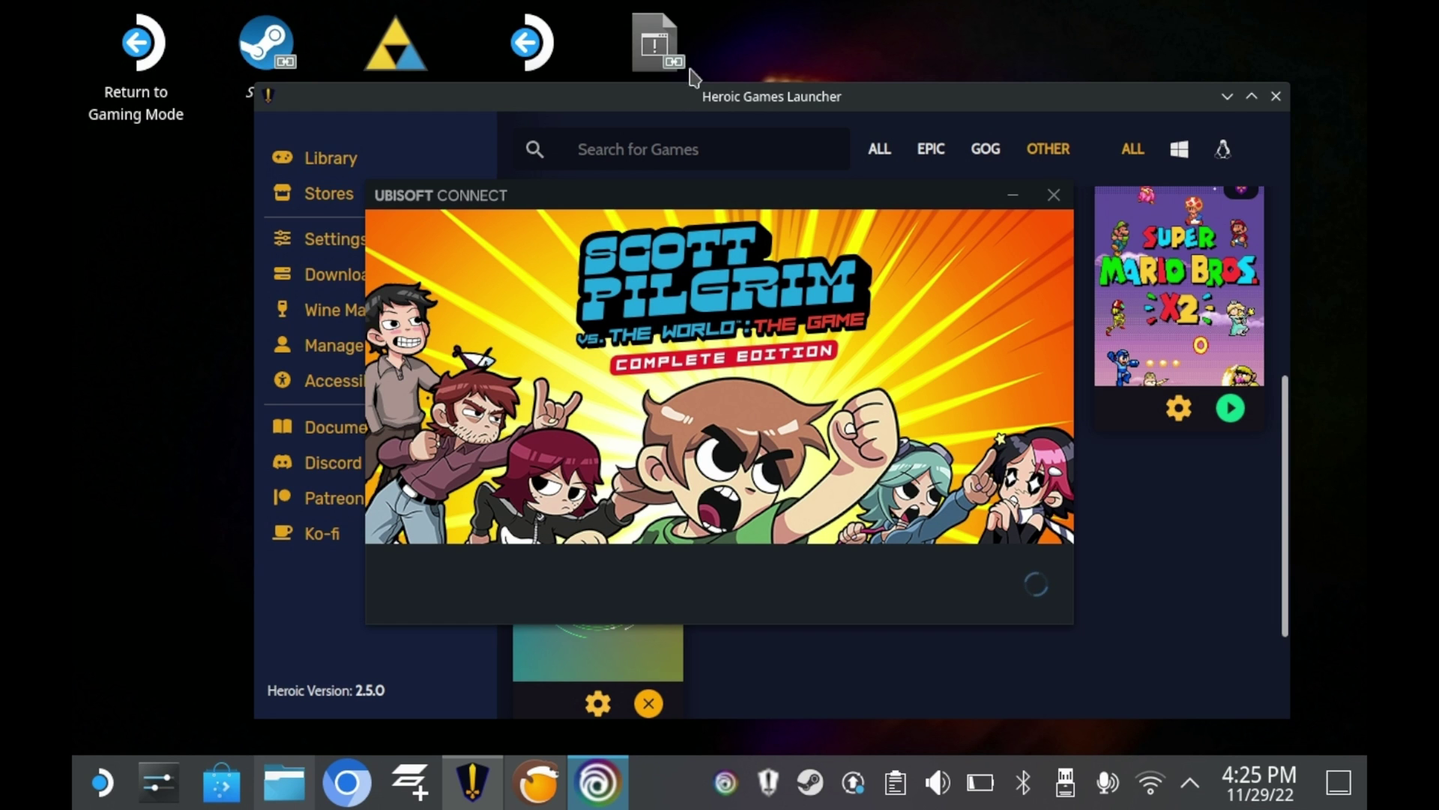
- Move the Heroic Games Launcher window upward on the desktop
drag(757, 96, 763, 65)
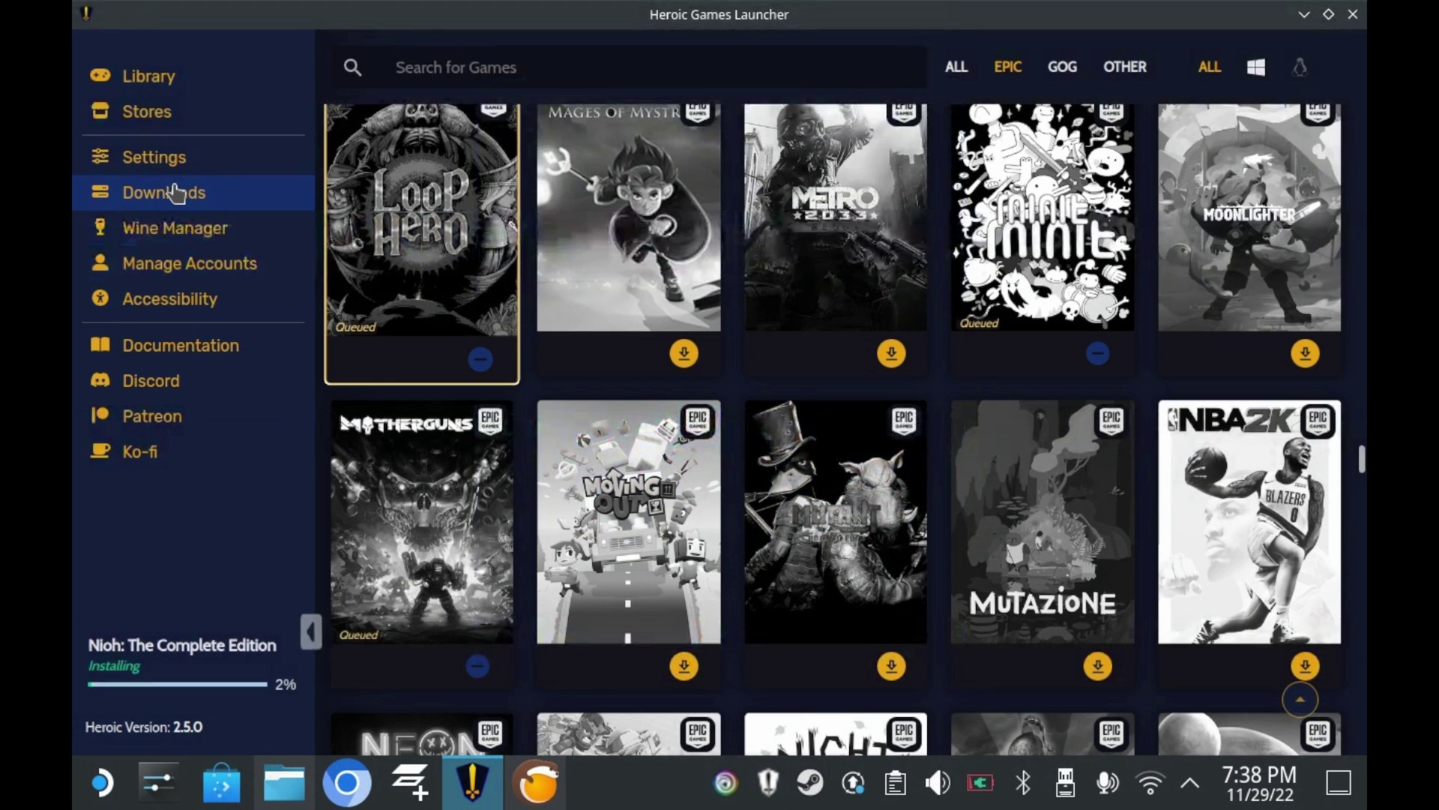
- Examine the active and queued game installations on the downloads page, dismissing the Nioh: The Complete Edition notification
click(177, 193)
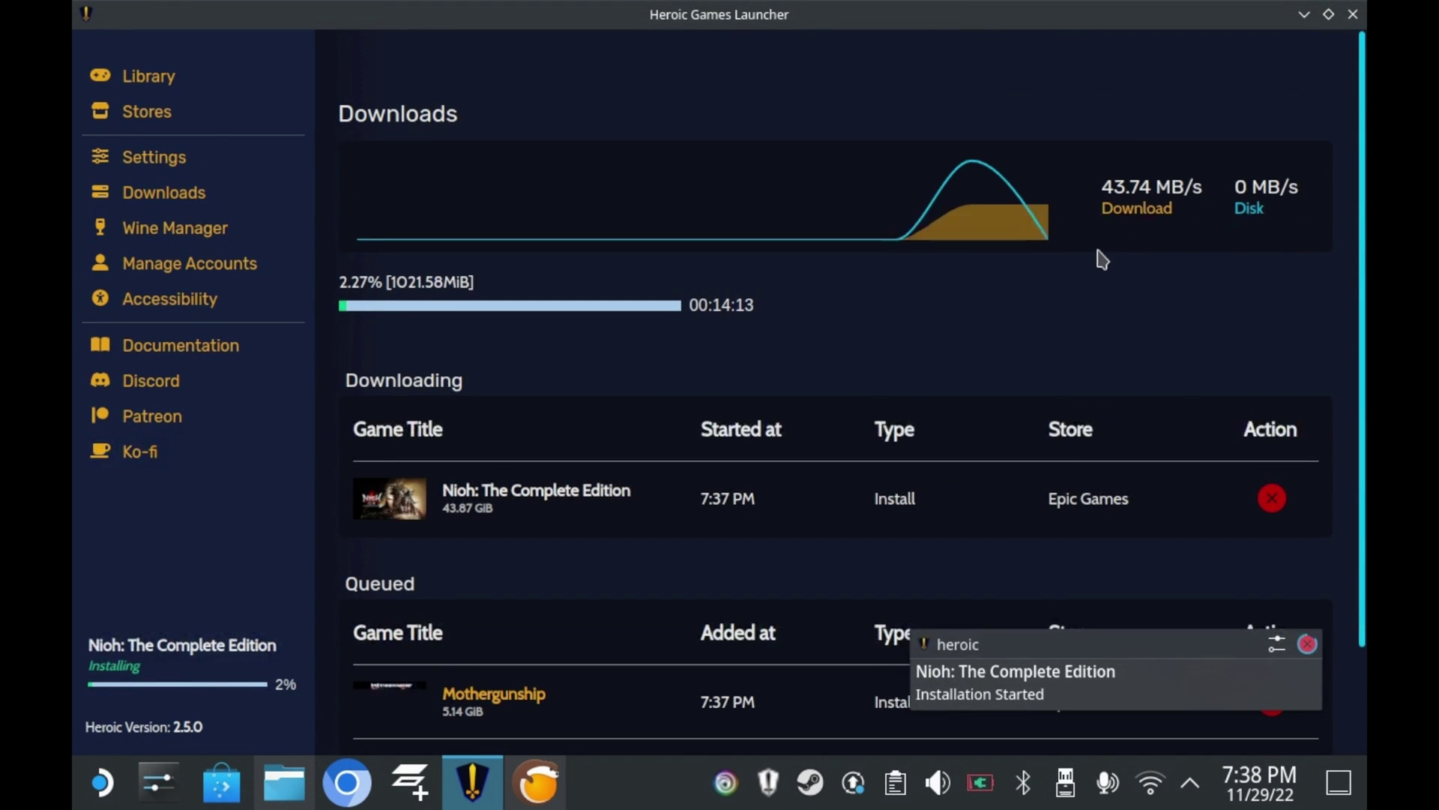
scroll(905, 299, down, 2)
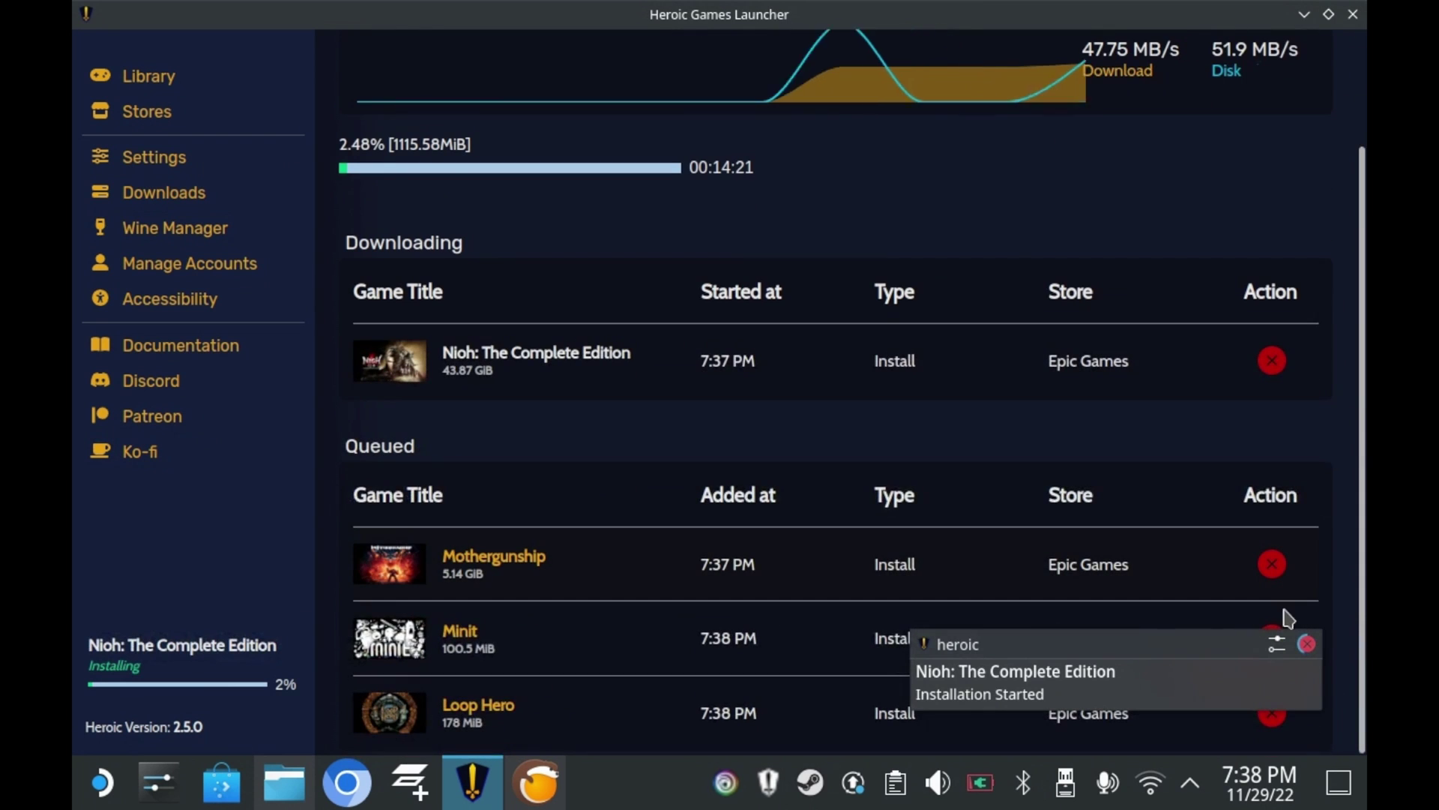
click(1306, 643)
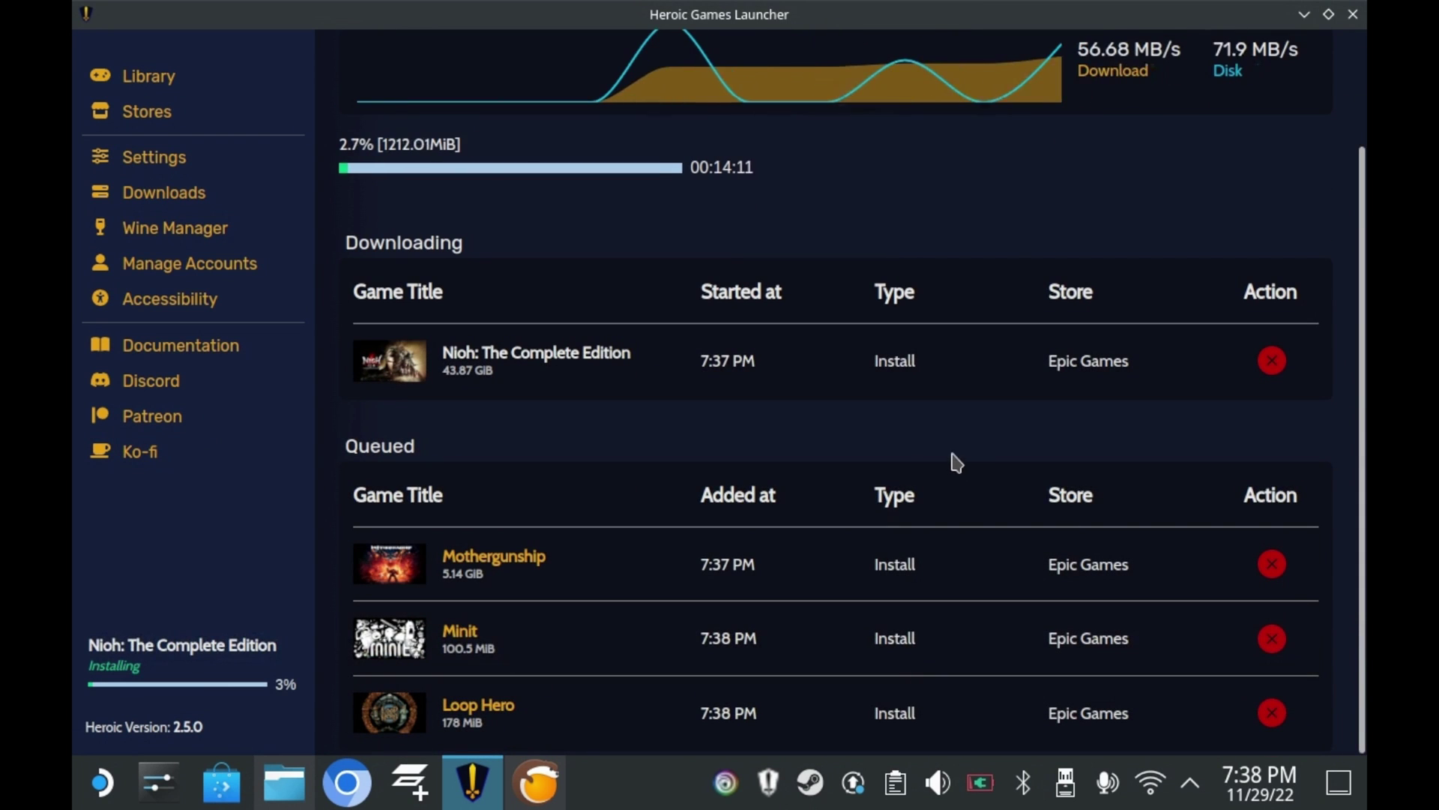
scroll(684, 465, up, 2)
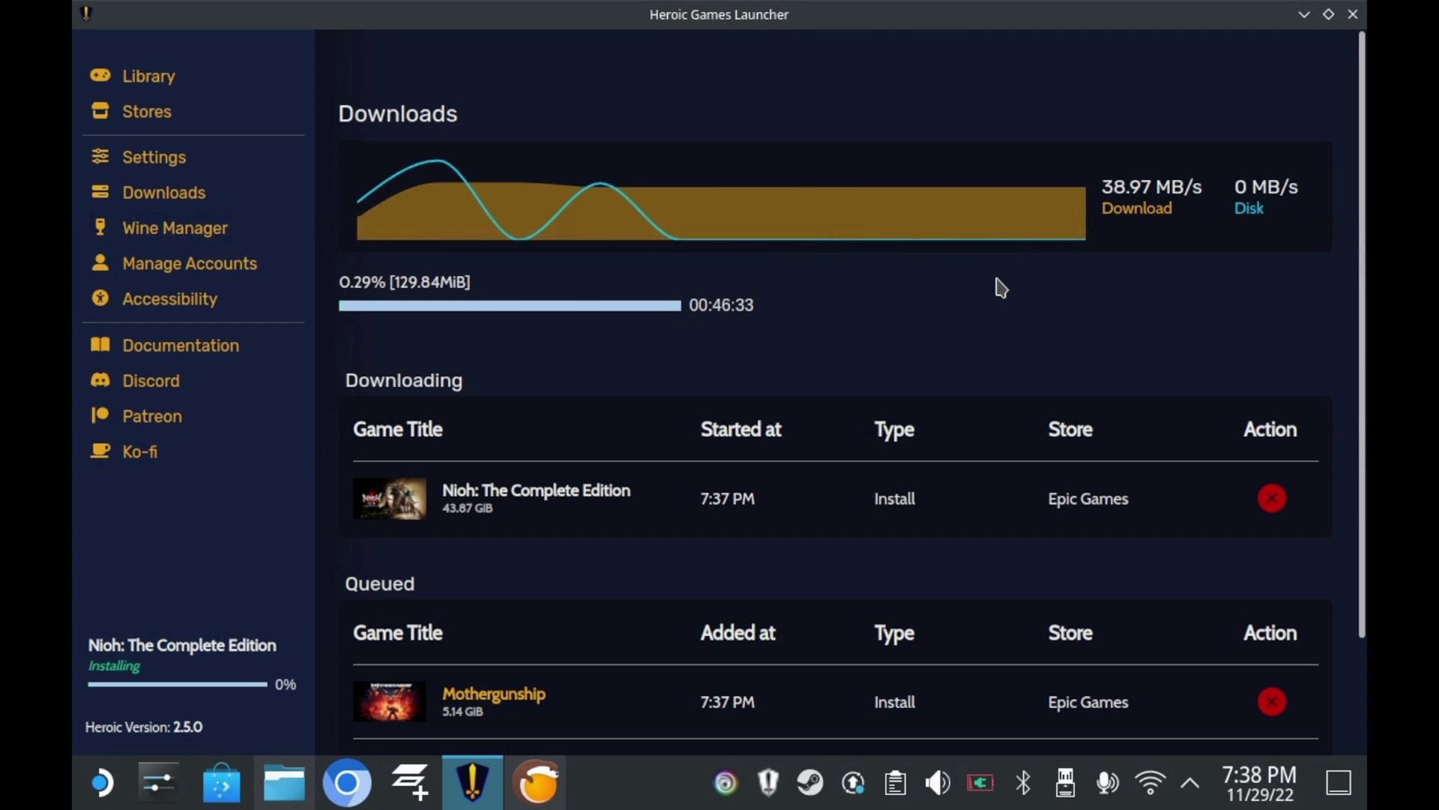
scroll(993, 285, down, 2)
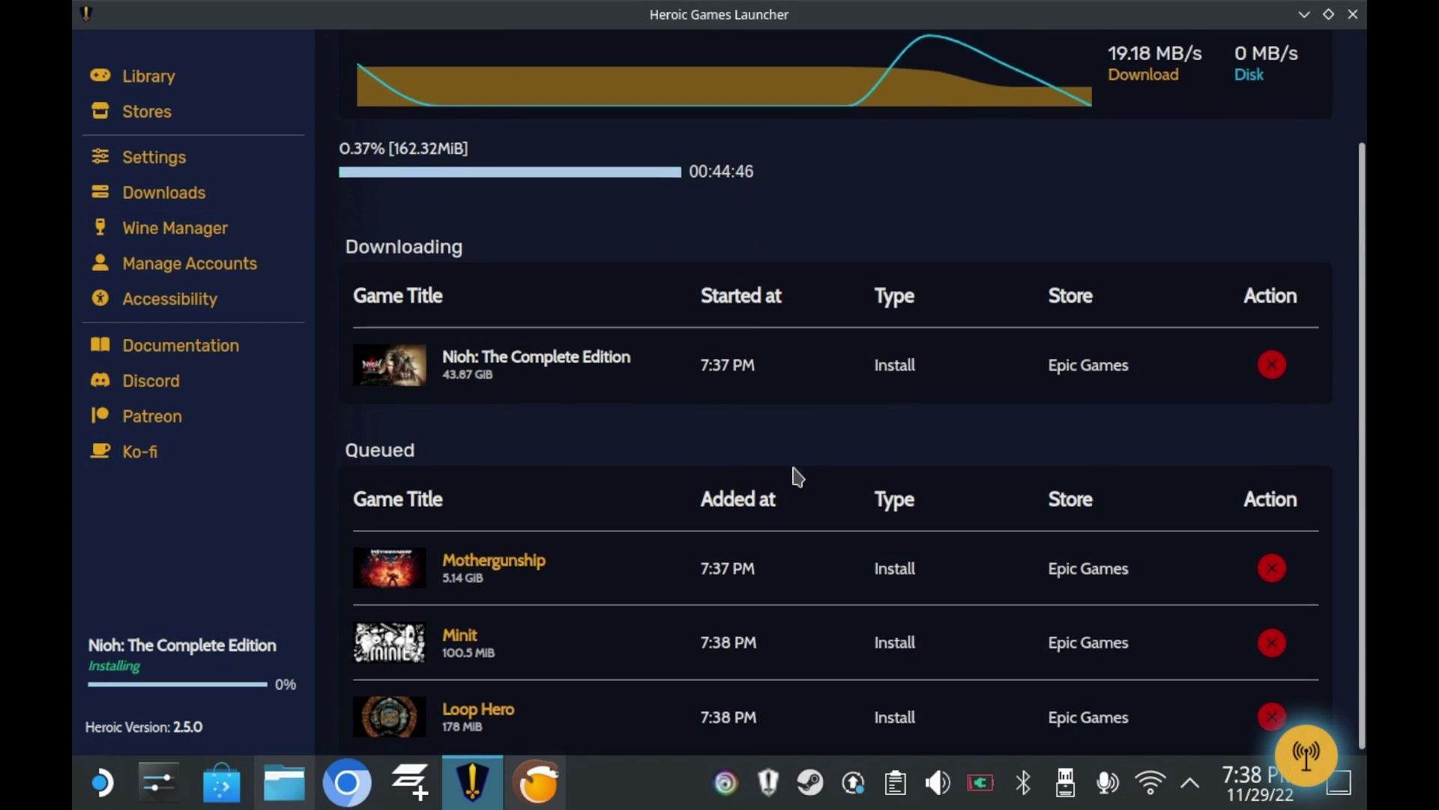
scroll(794, 475, up, 2)
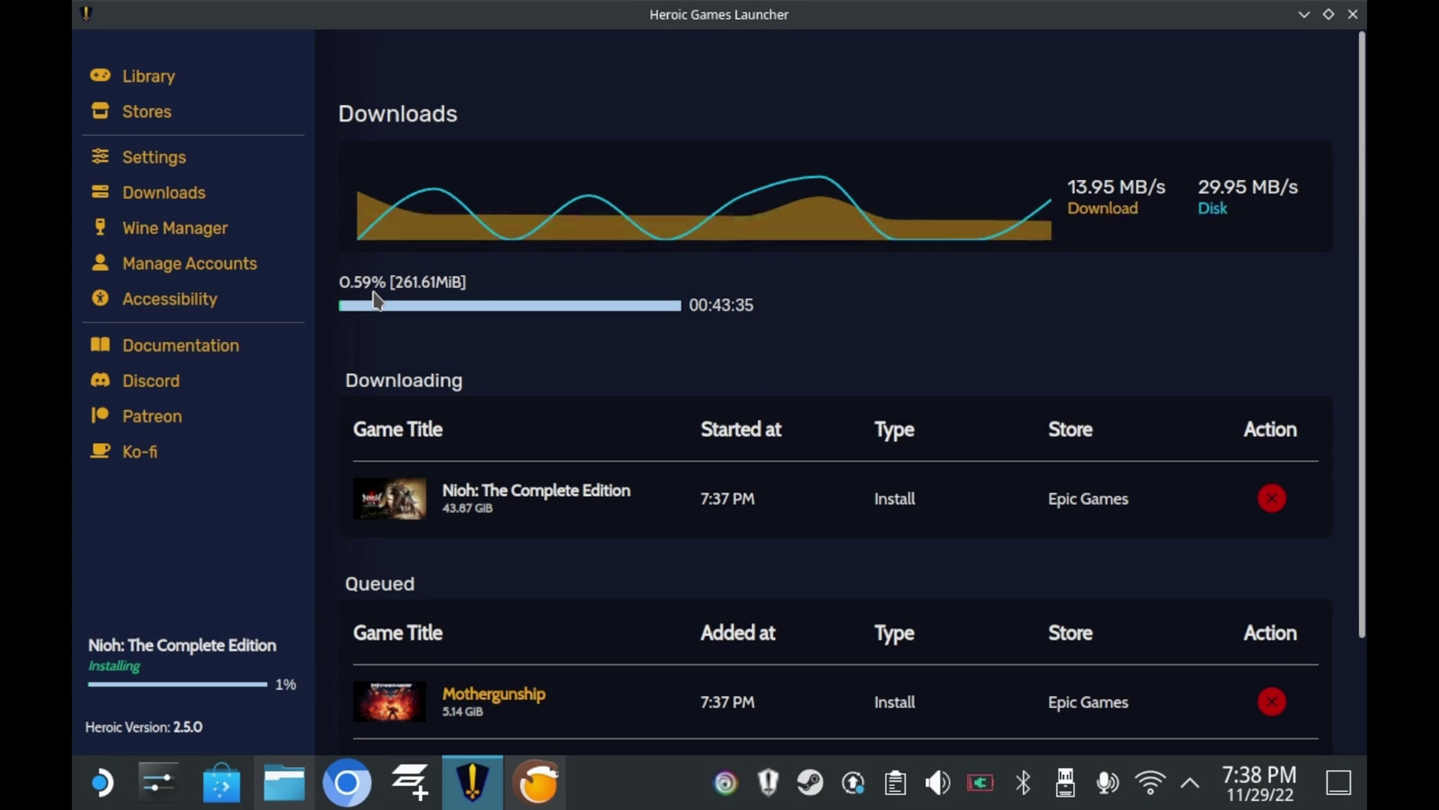
- Look through the launcher's general settings and its accessibility options for fonts and themes
click(153, 157)
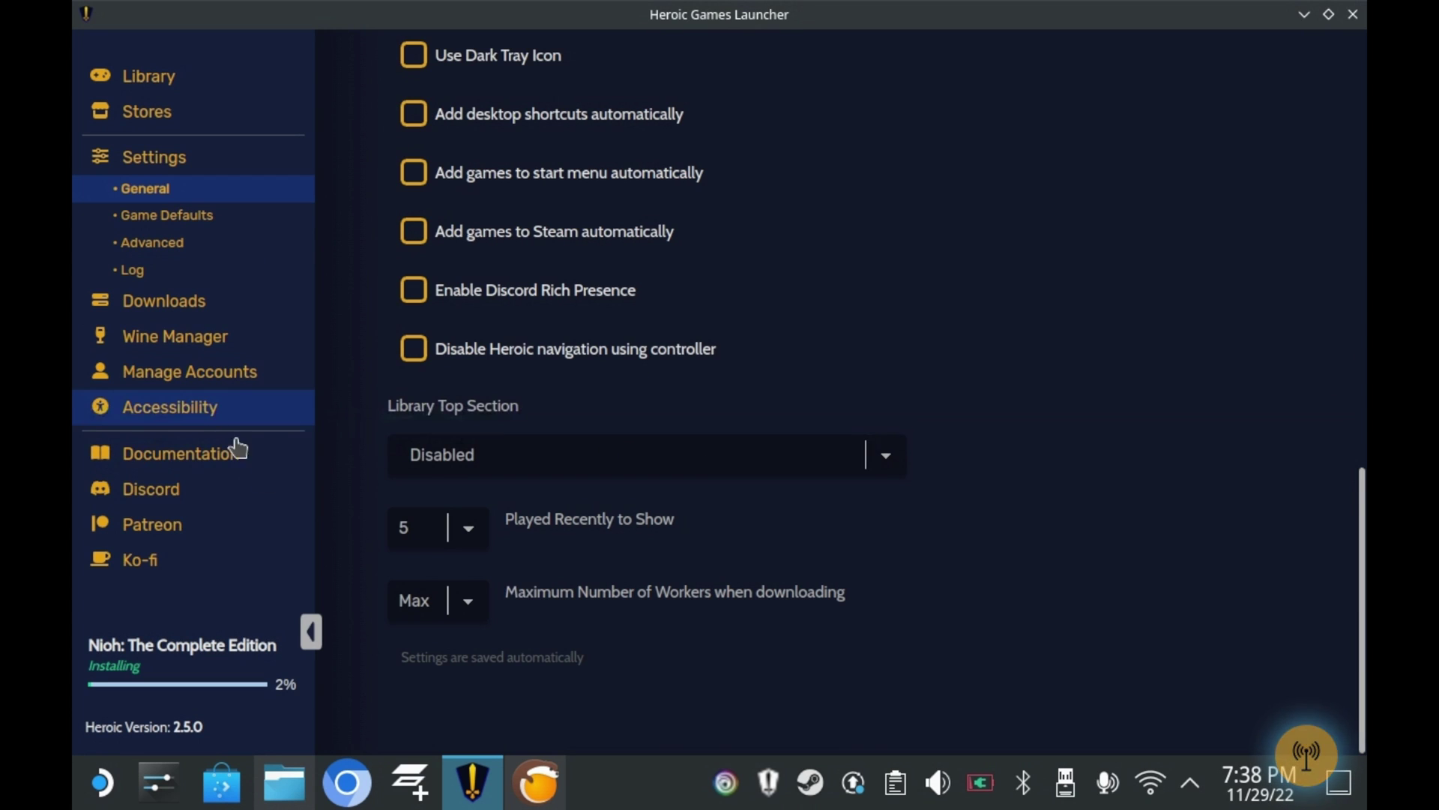
click(202, 407)
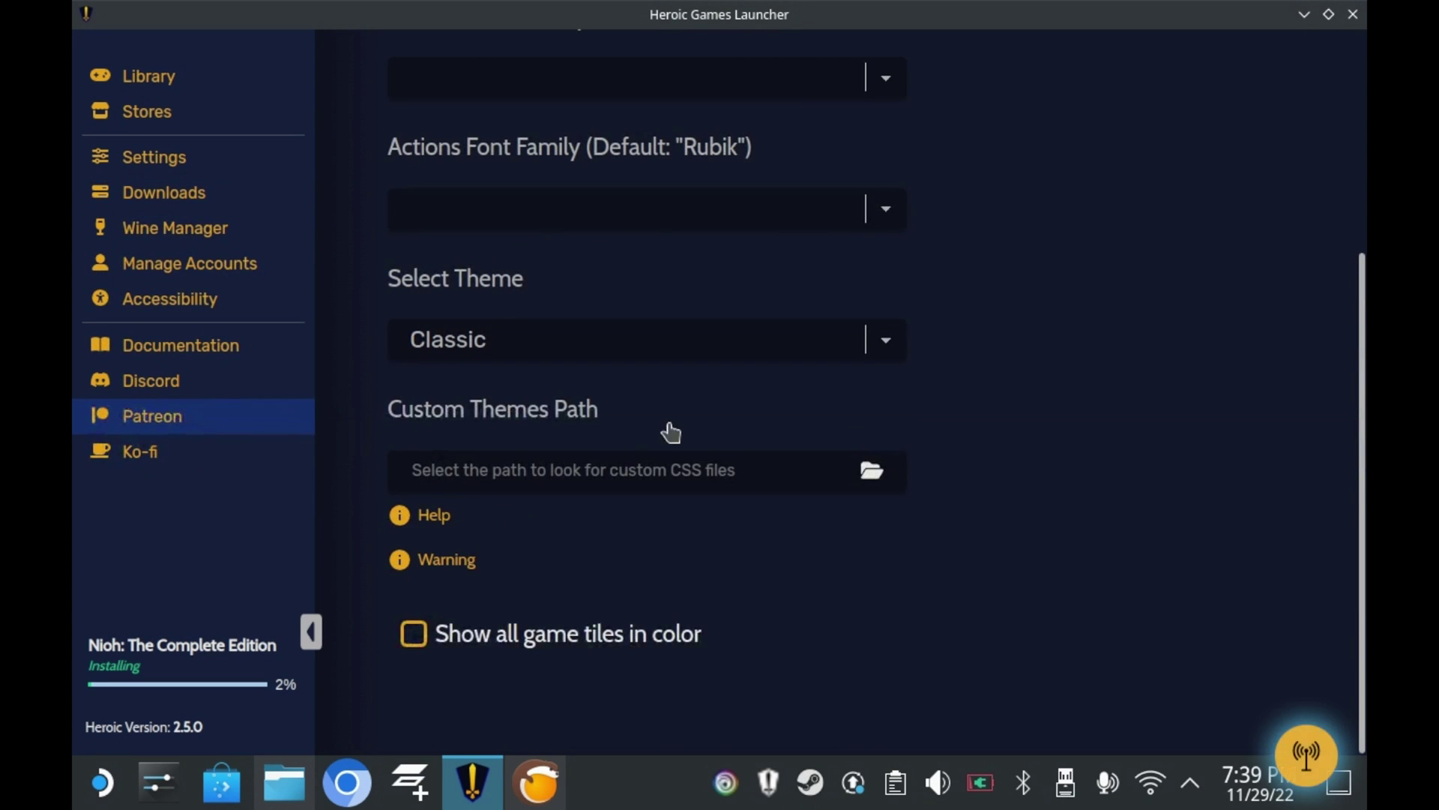
scroll(1047, 475, up, 4)
scroll(900, 449, down, 3)
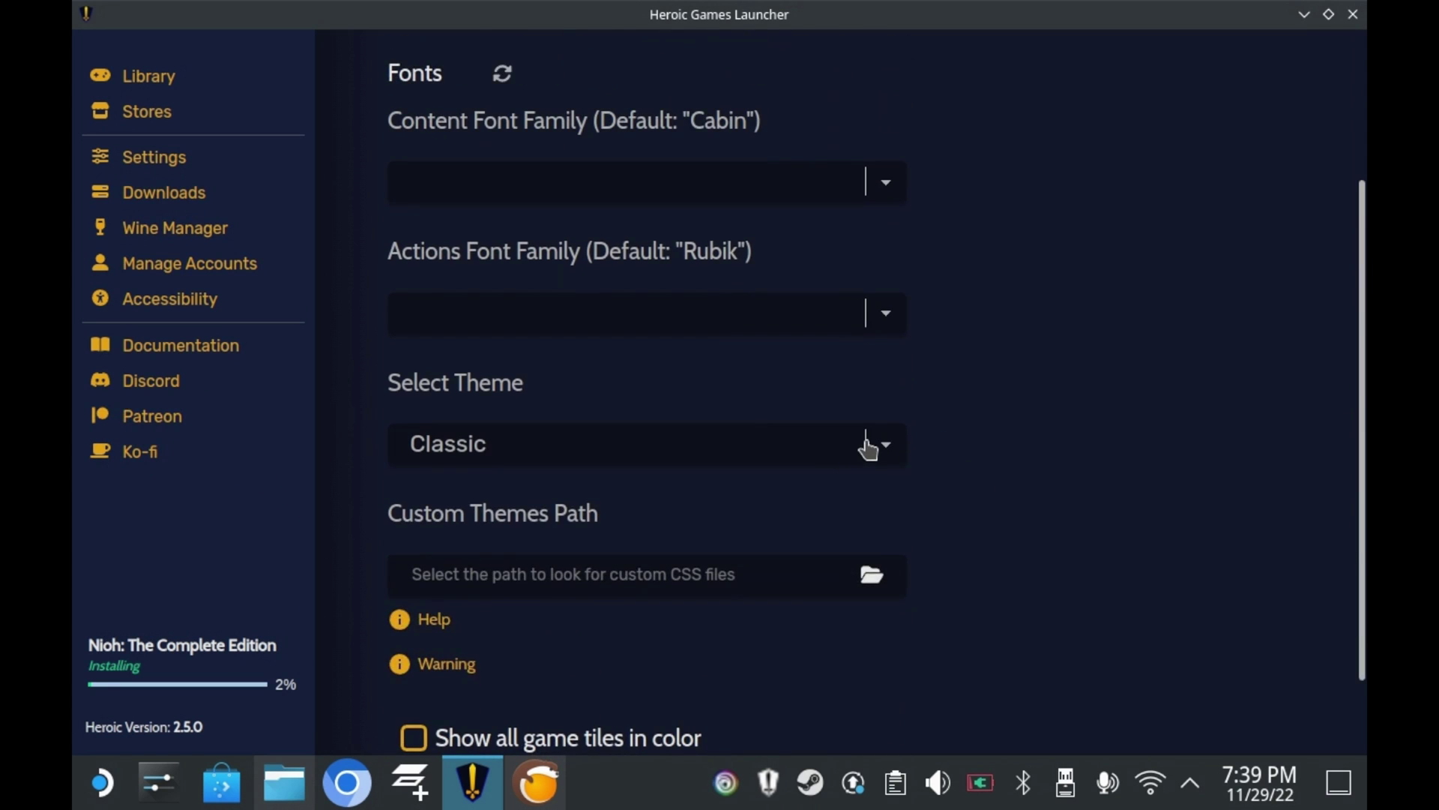
- Preview the Old School Heroic, Dracula, Marine, Marine Classic and Zombie themes one after another
click(866, 444)
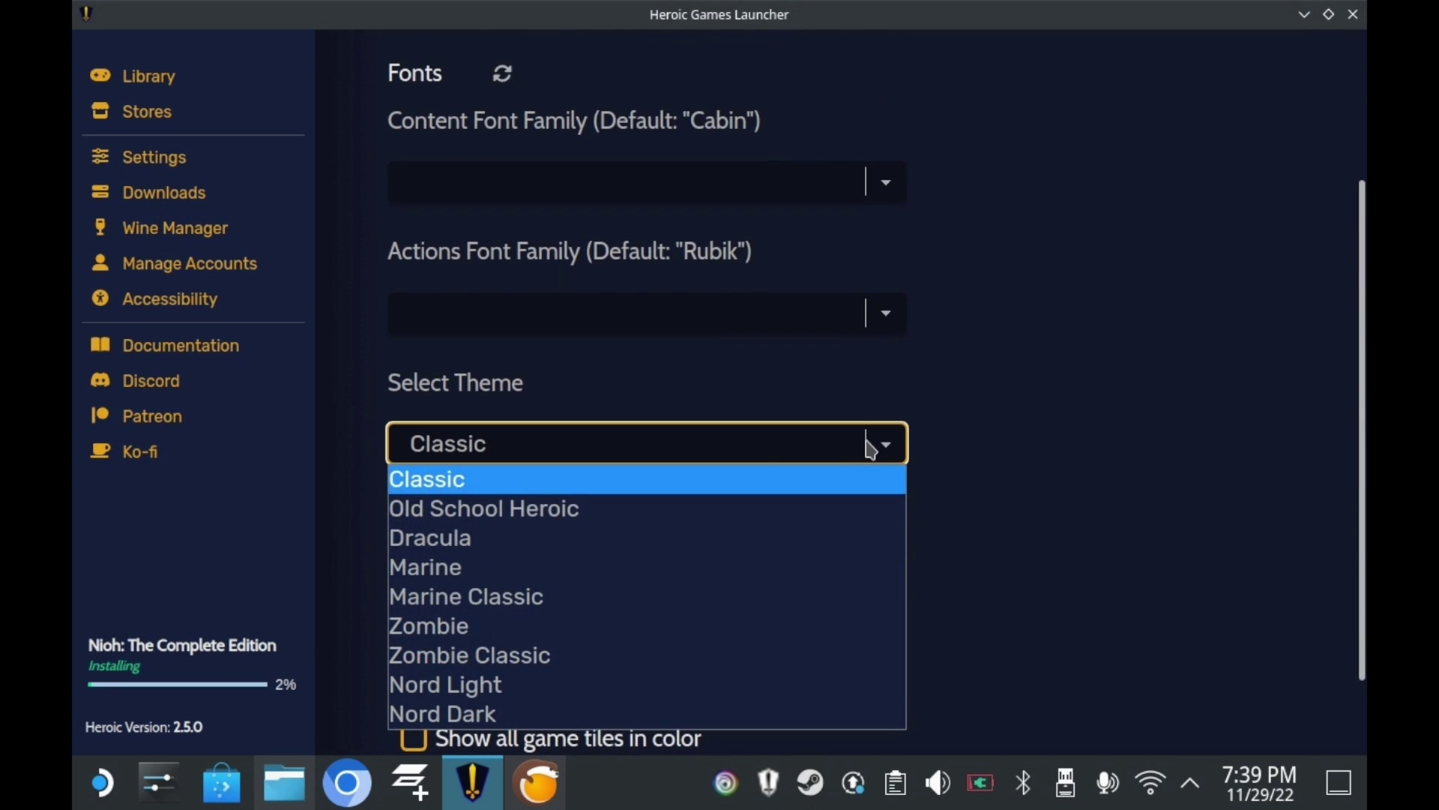
click(525, 511)
click(582, 460)
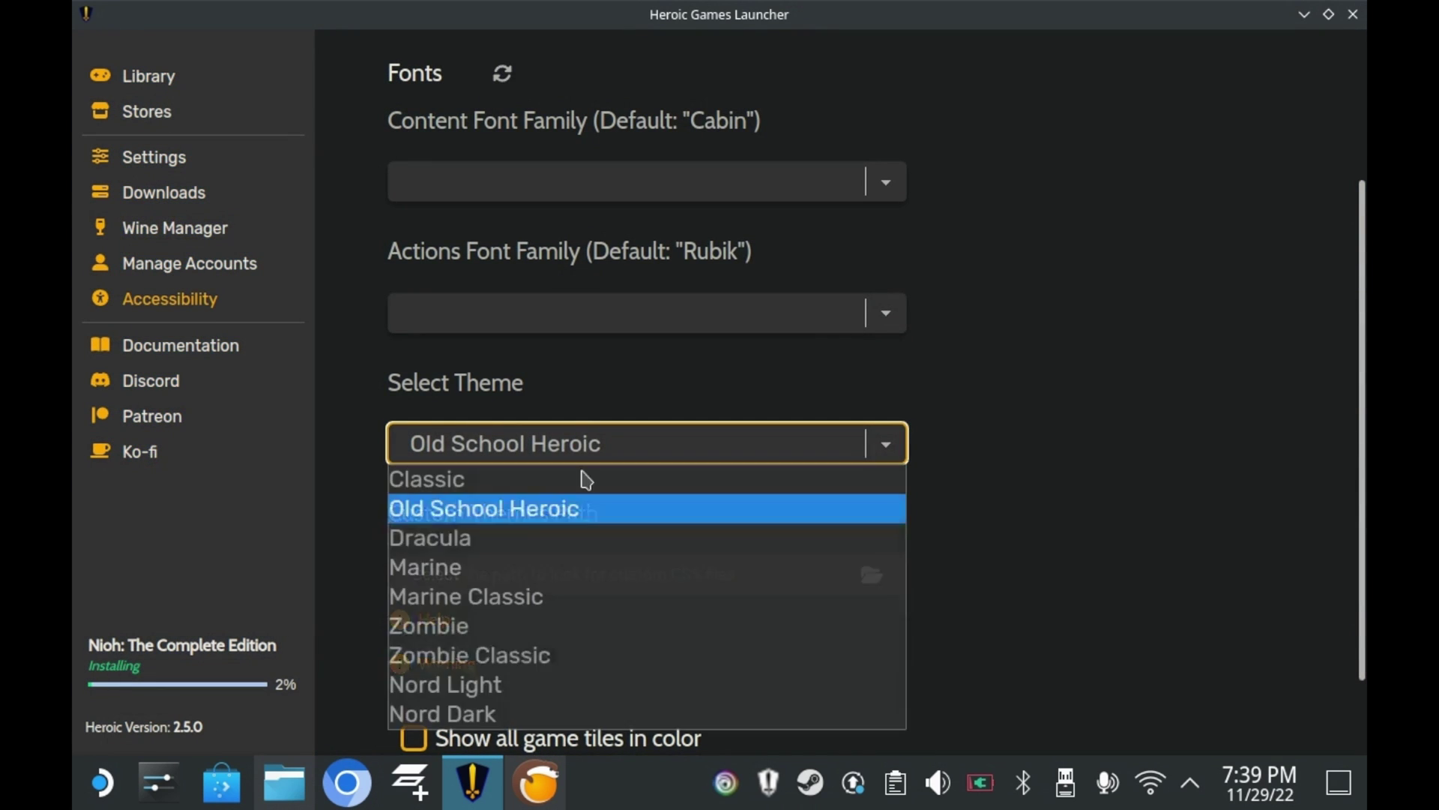
click(523, 540)
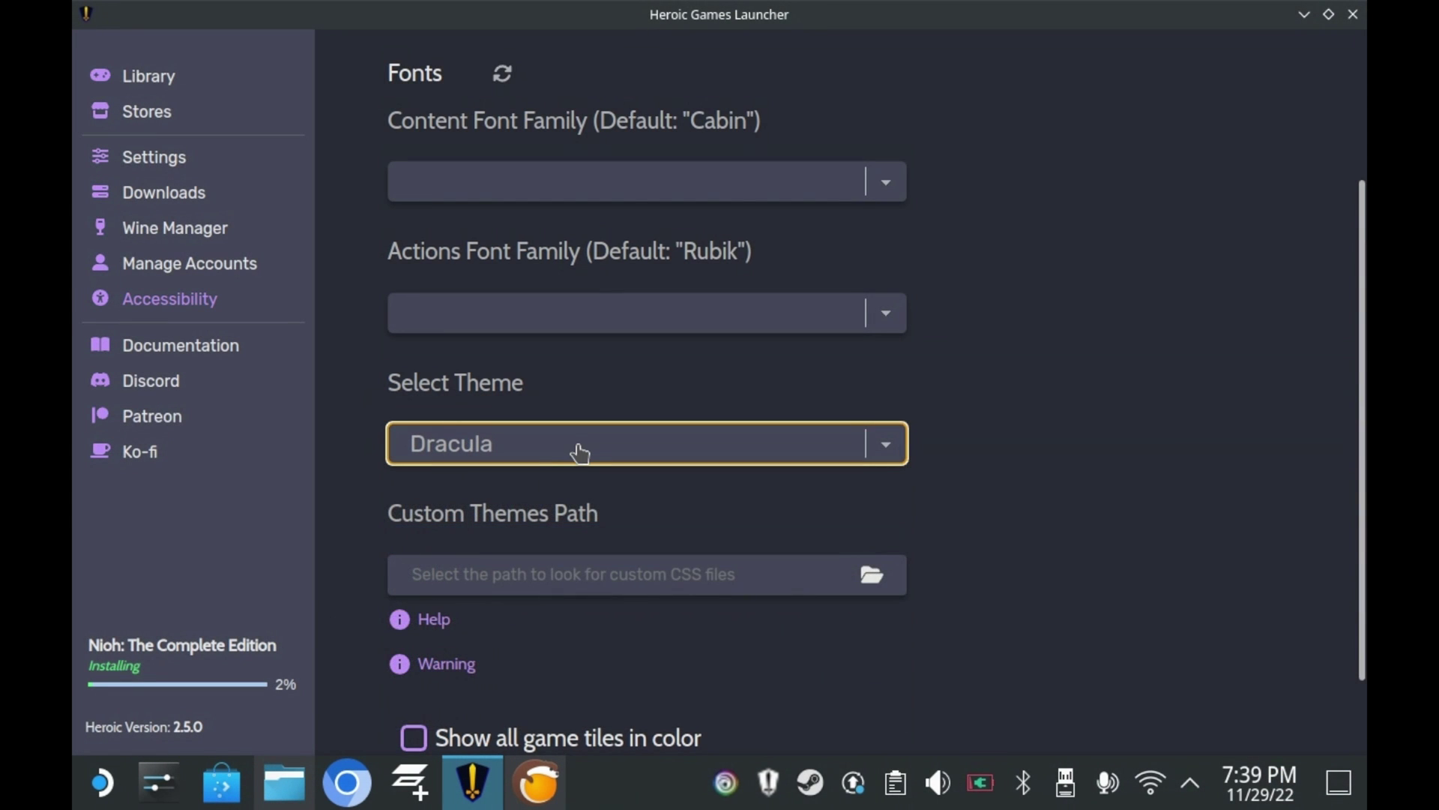
click(579, 452)
click(508, 568)
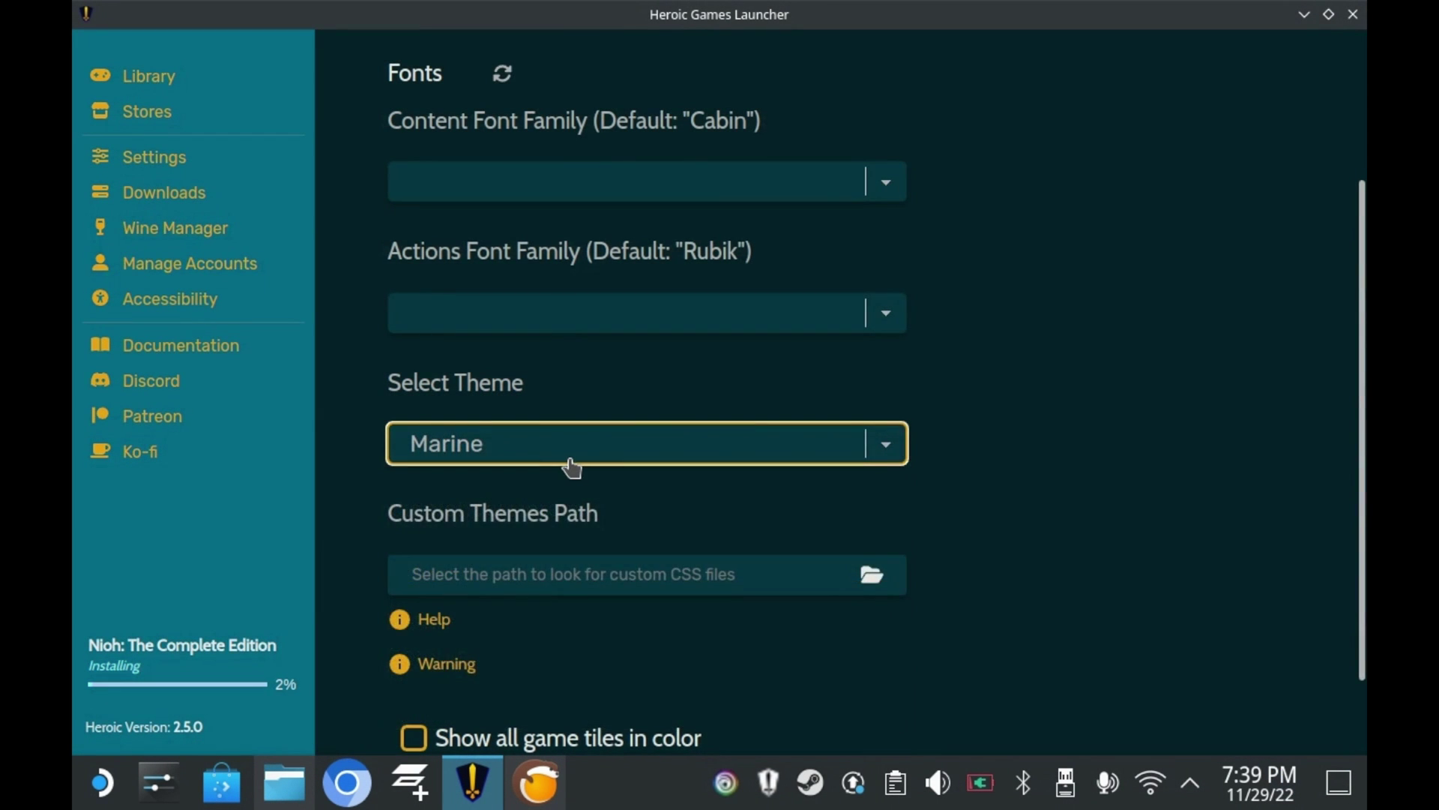
click(570, 461)
click(553, 599)
click(566, 451)
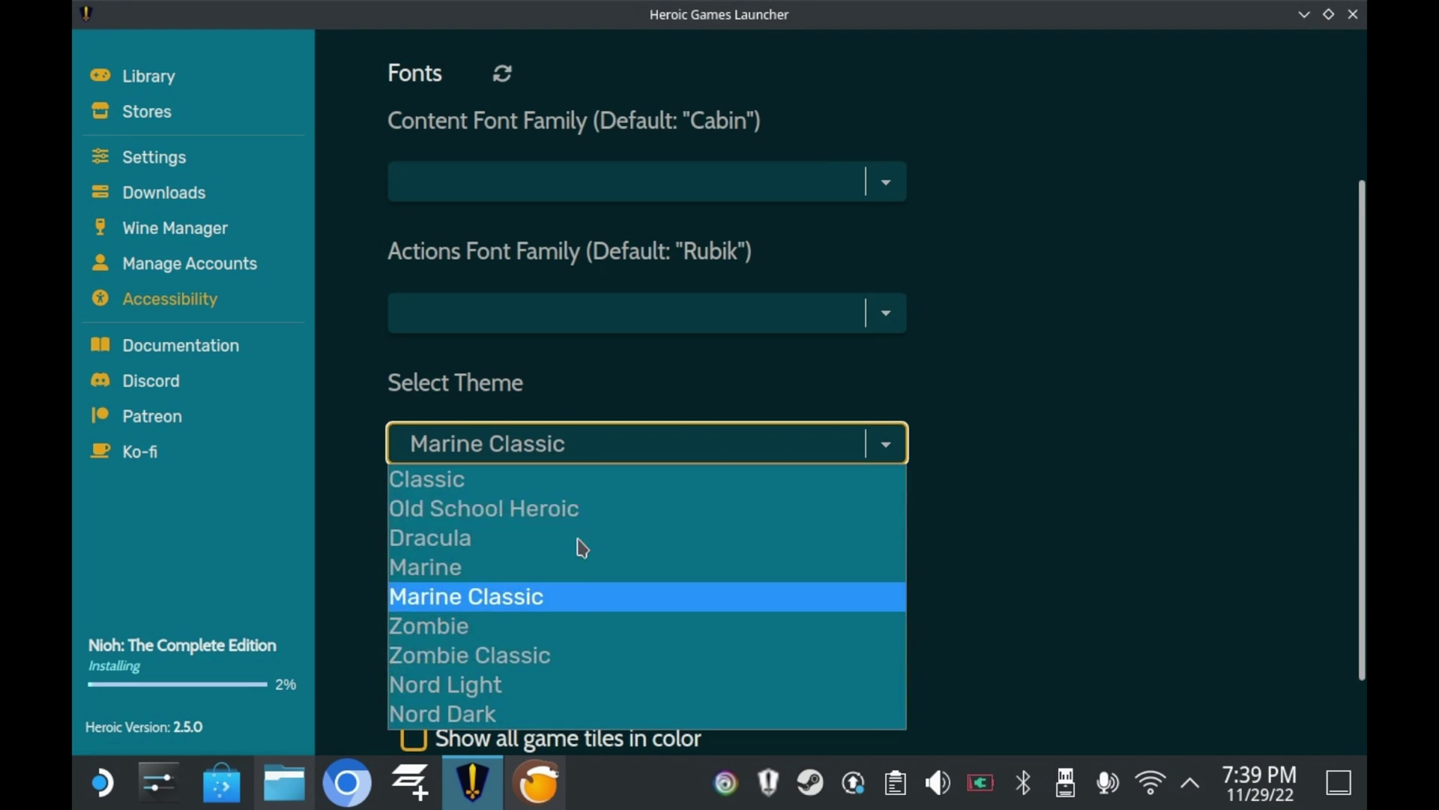
click(593, 628)
- Set the launcher theme to Nord Dark and look over the remaining accessibility options
click(618, 459)
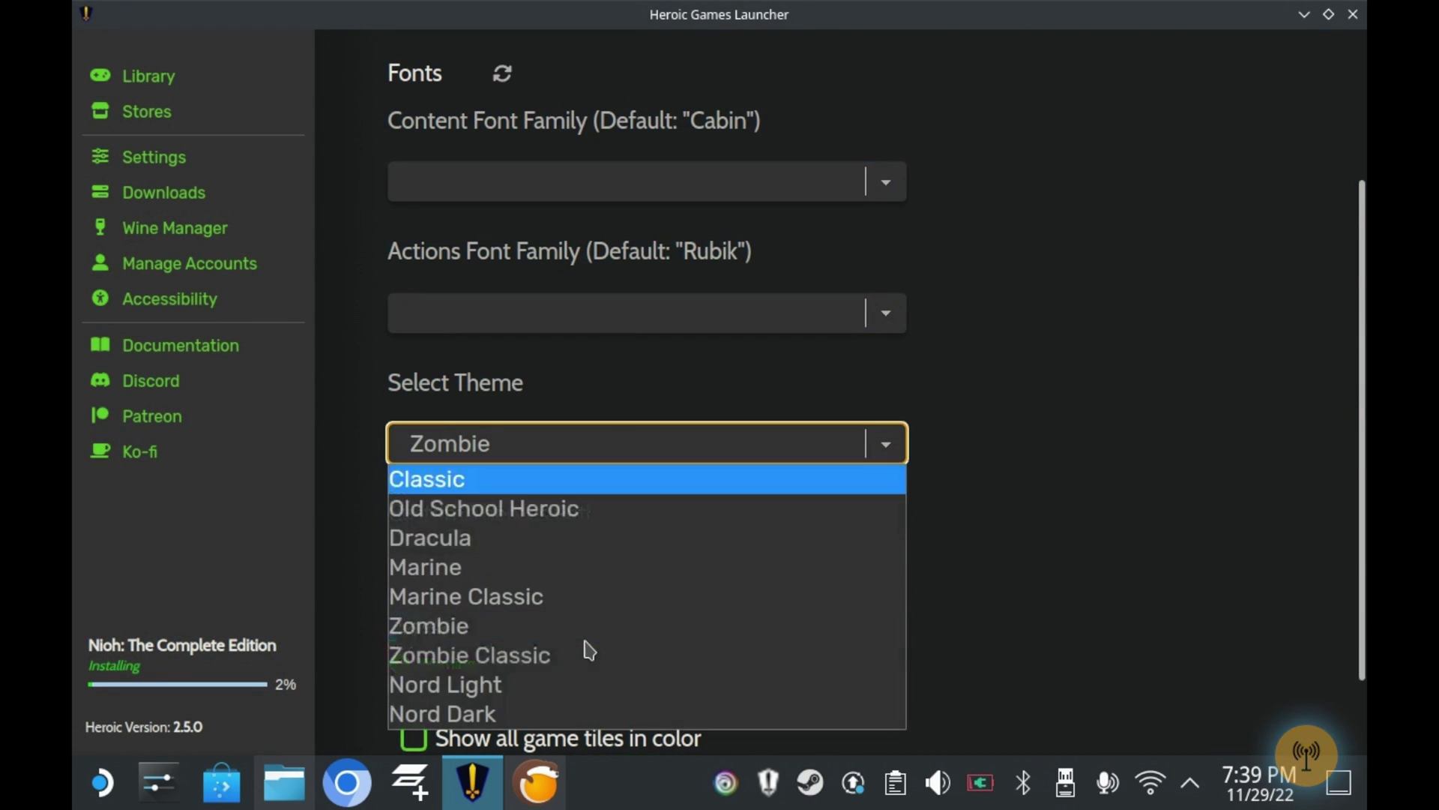
click(524, 712)
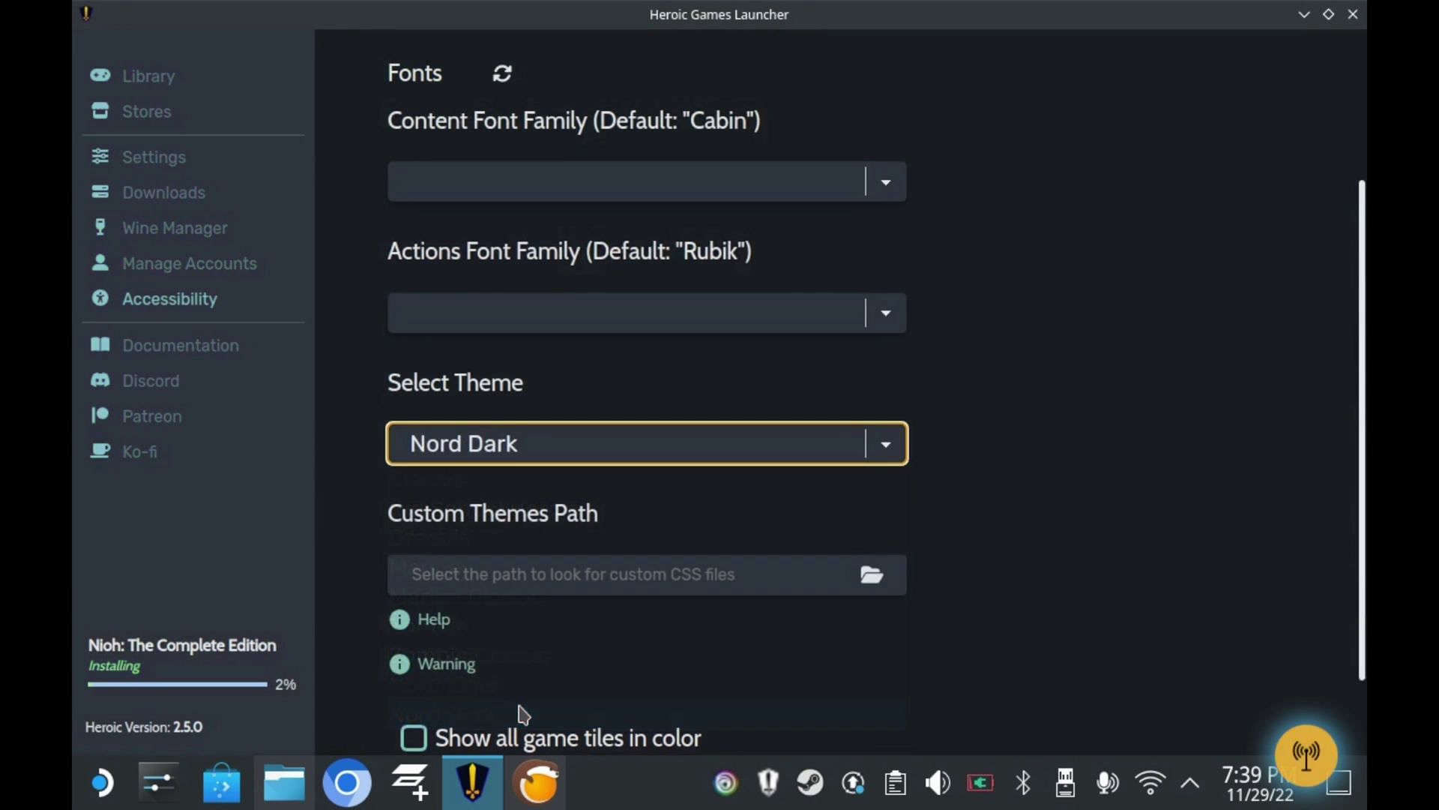
scroll(1083, 544, down, 2)
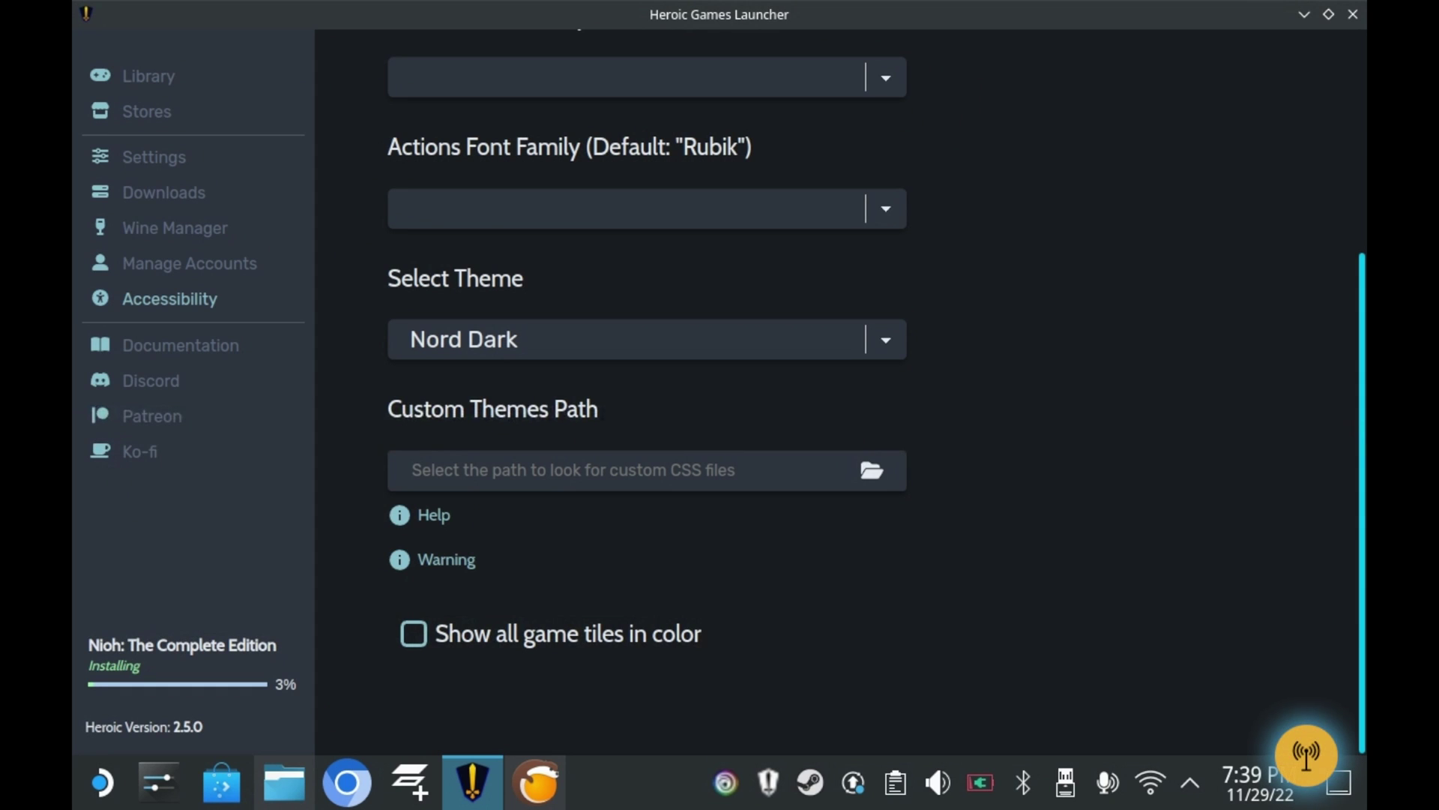
scroll(719, 390, up, 2)
scroll(720, 390, down, 2)
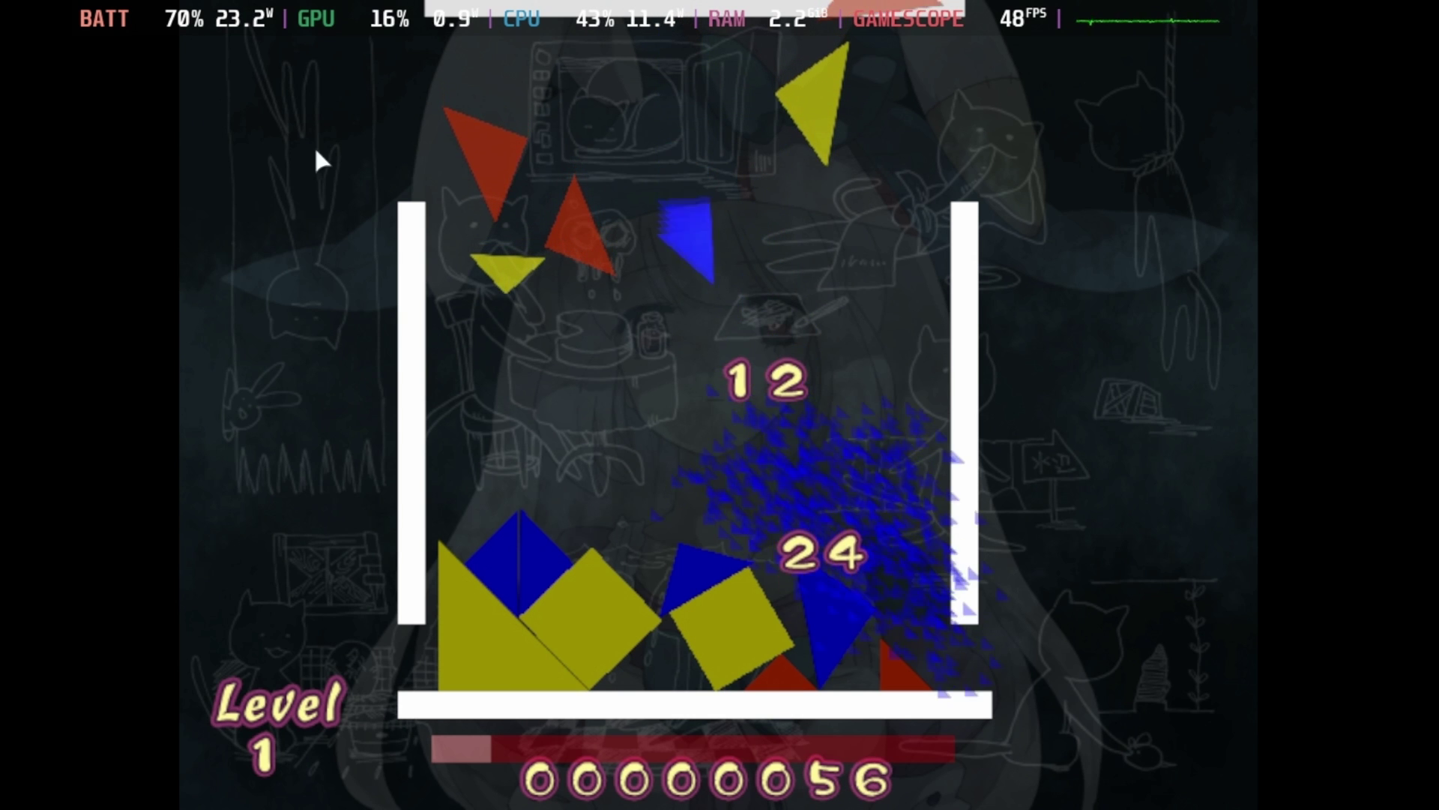
- Shoot at the falling red and yellow blocks in the Irisu Syndrome level 1 round
click(444, 209)
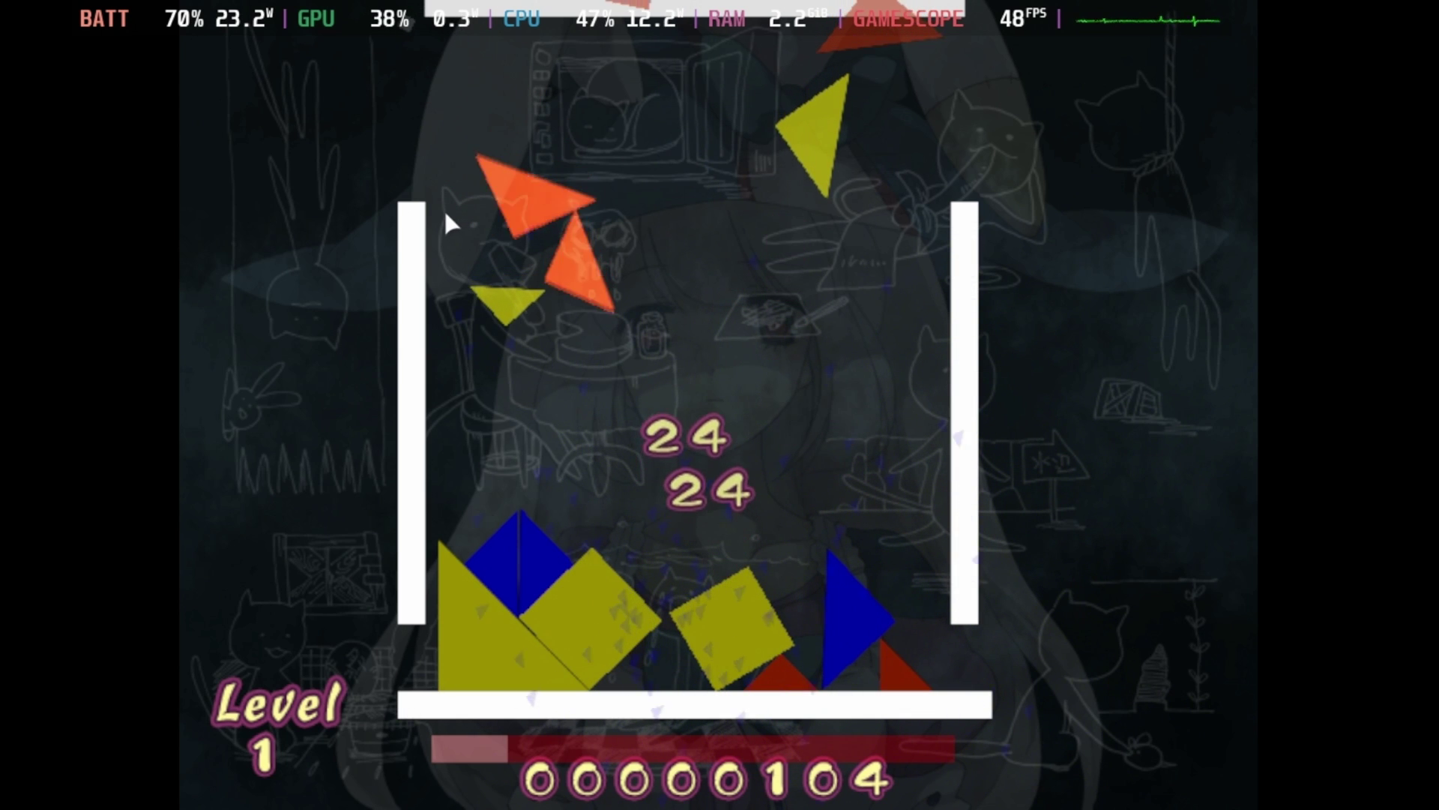
click(499, 316)
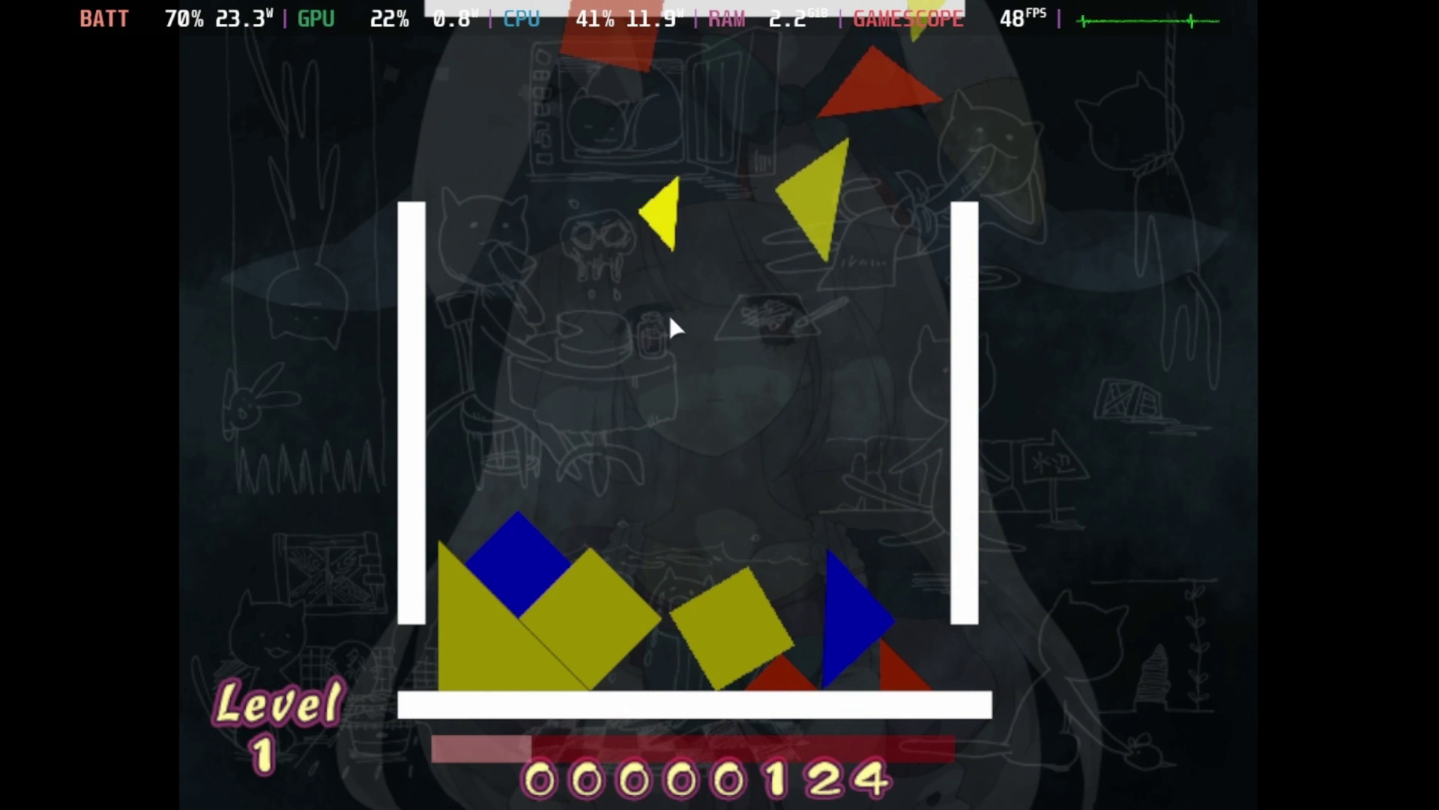
click(718, 459)
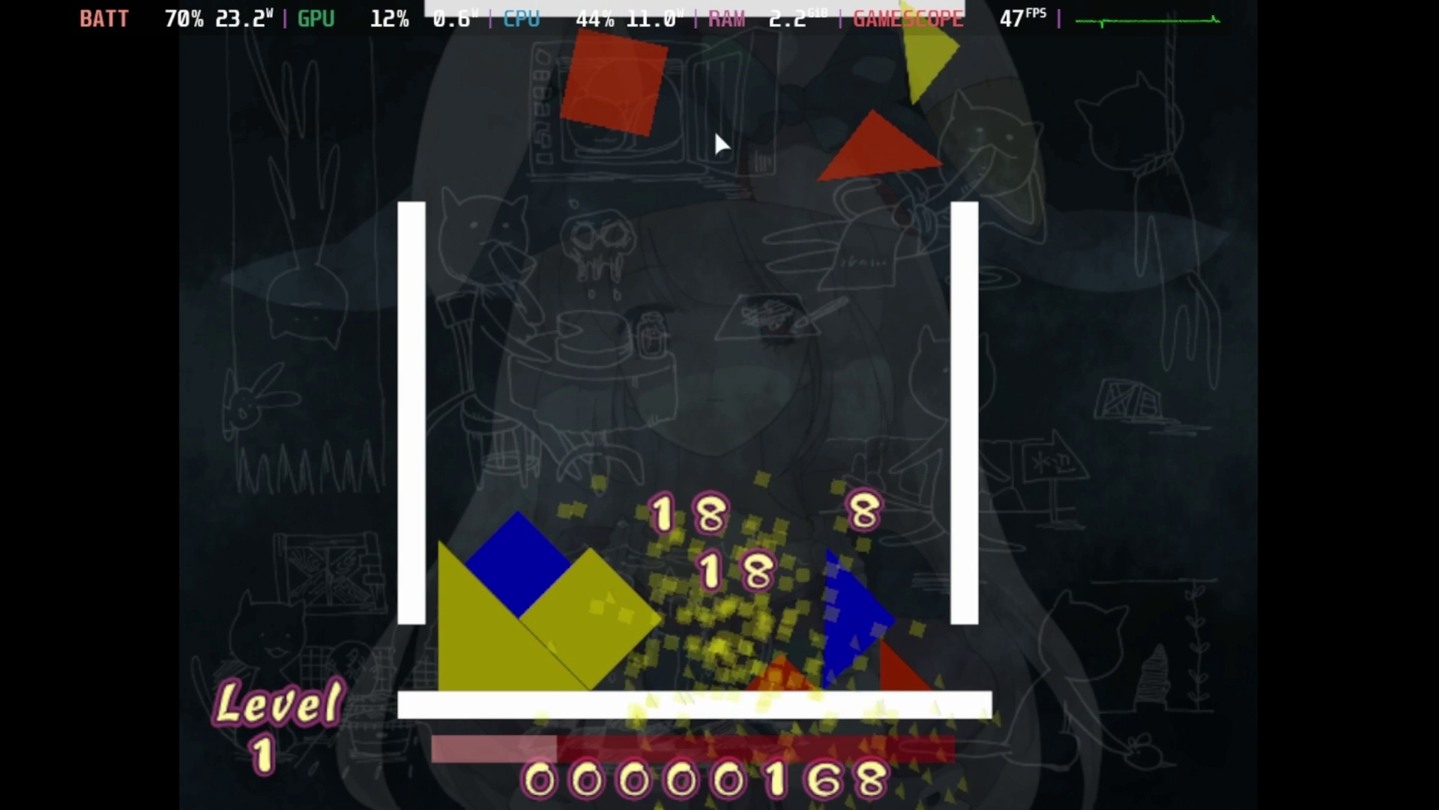
click(630, 105)
click(667, 313)
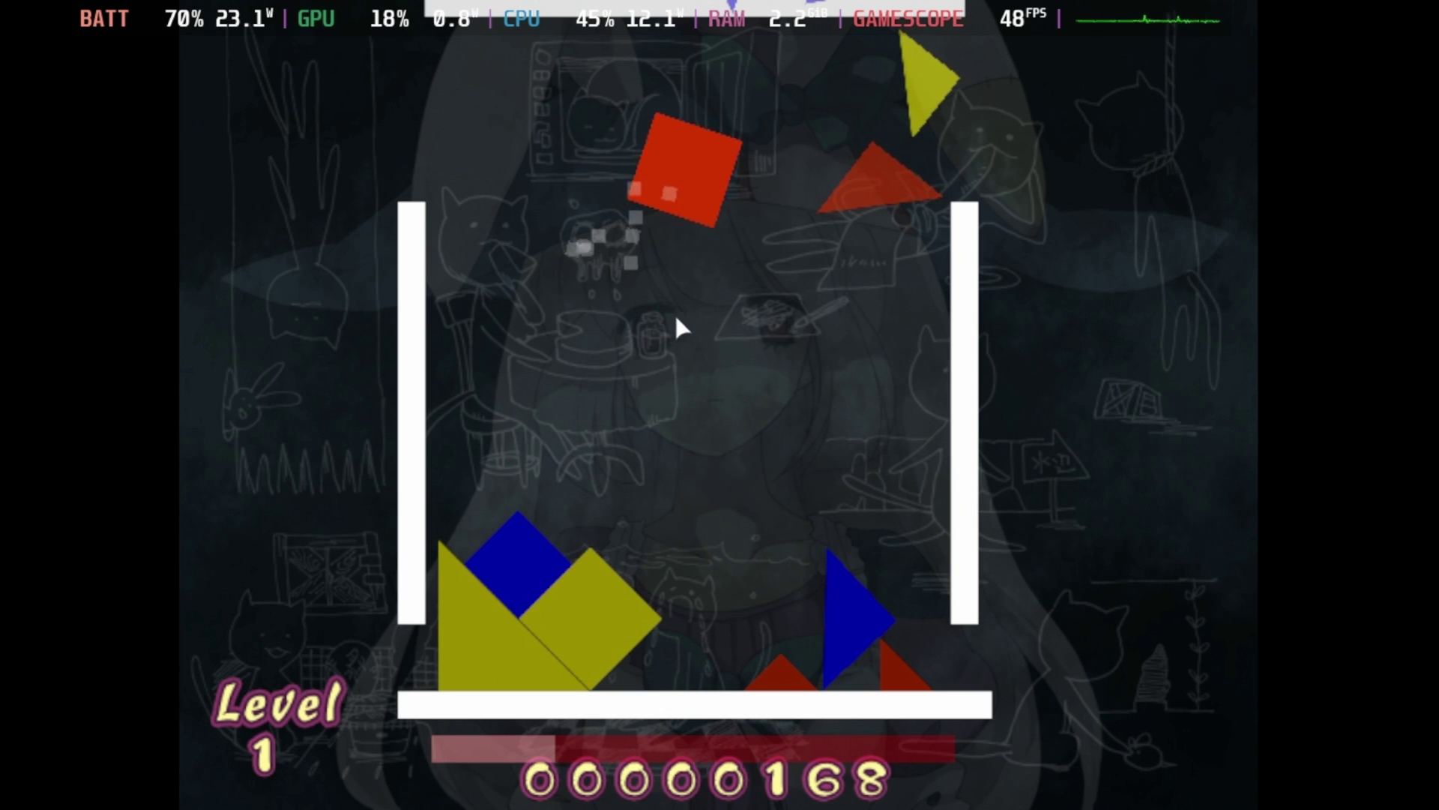
- Fire more shots at the falling red square block in the Irisu Syndrome level 1 round
click(716, 330)
click(712, 420)
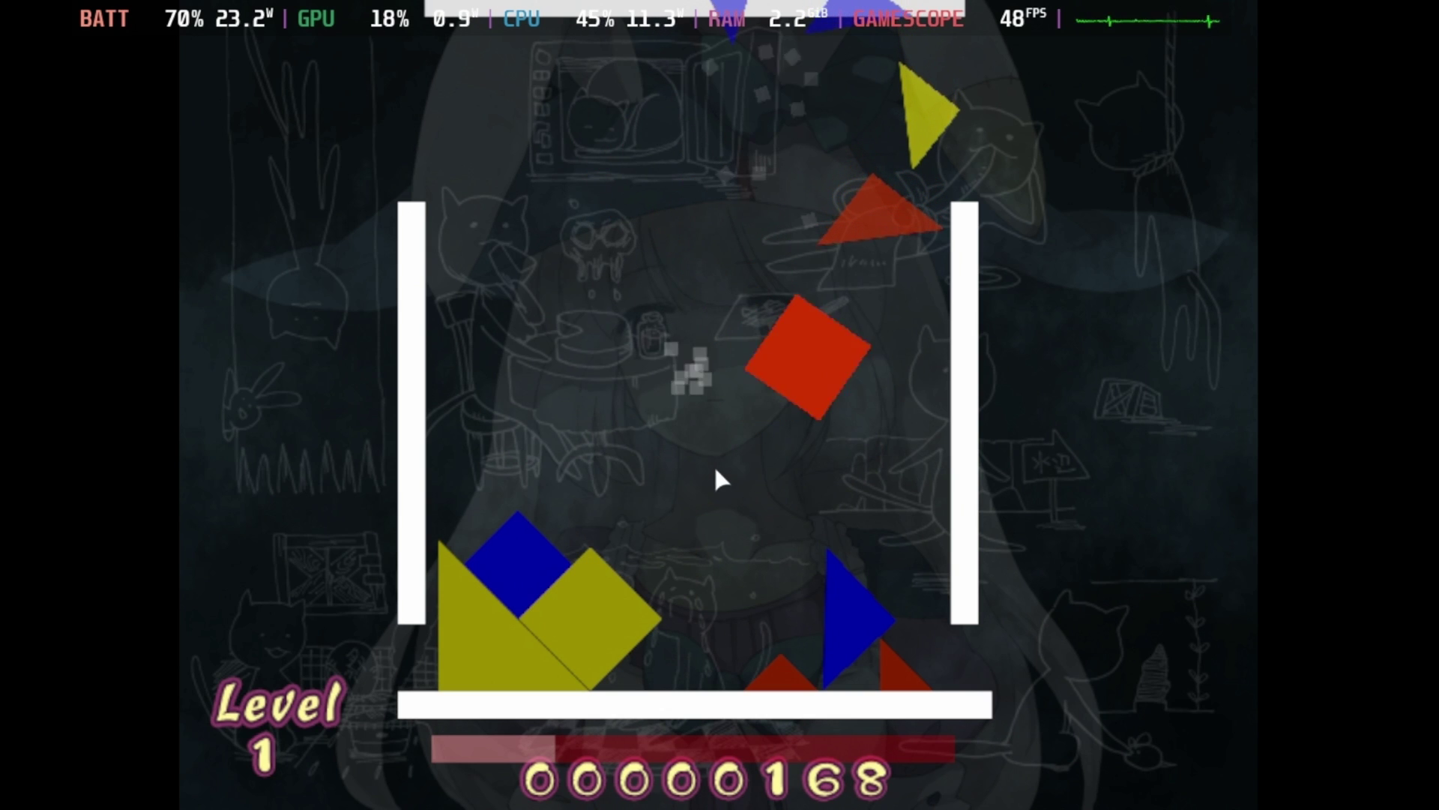
click(825, 465)
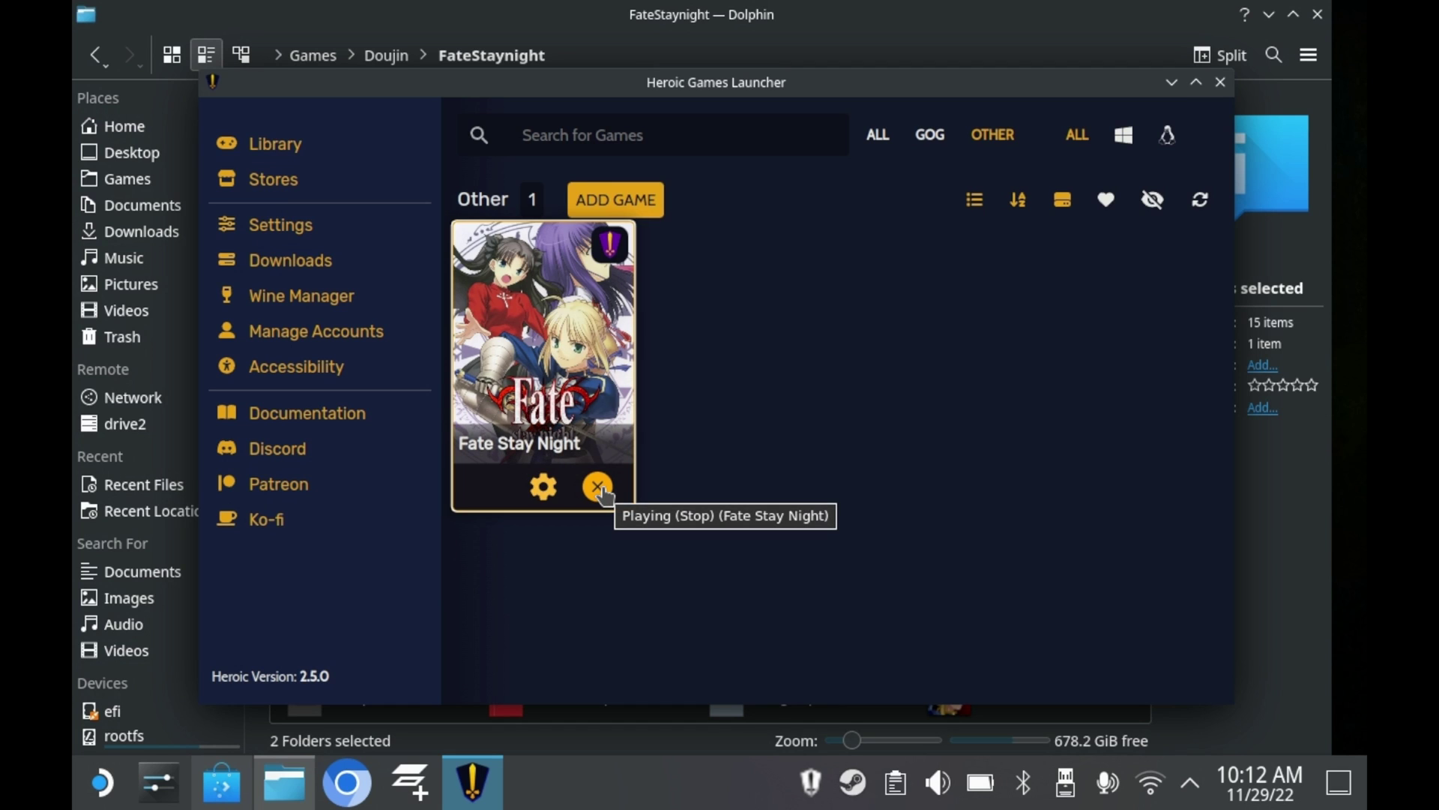
- Try to run Fate Stay Night from the Heroic library and dismiss its error dialog
click(598, 487)
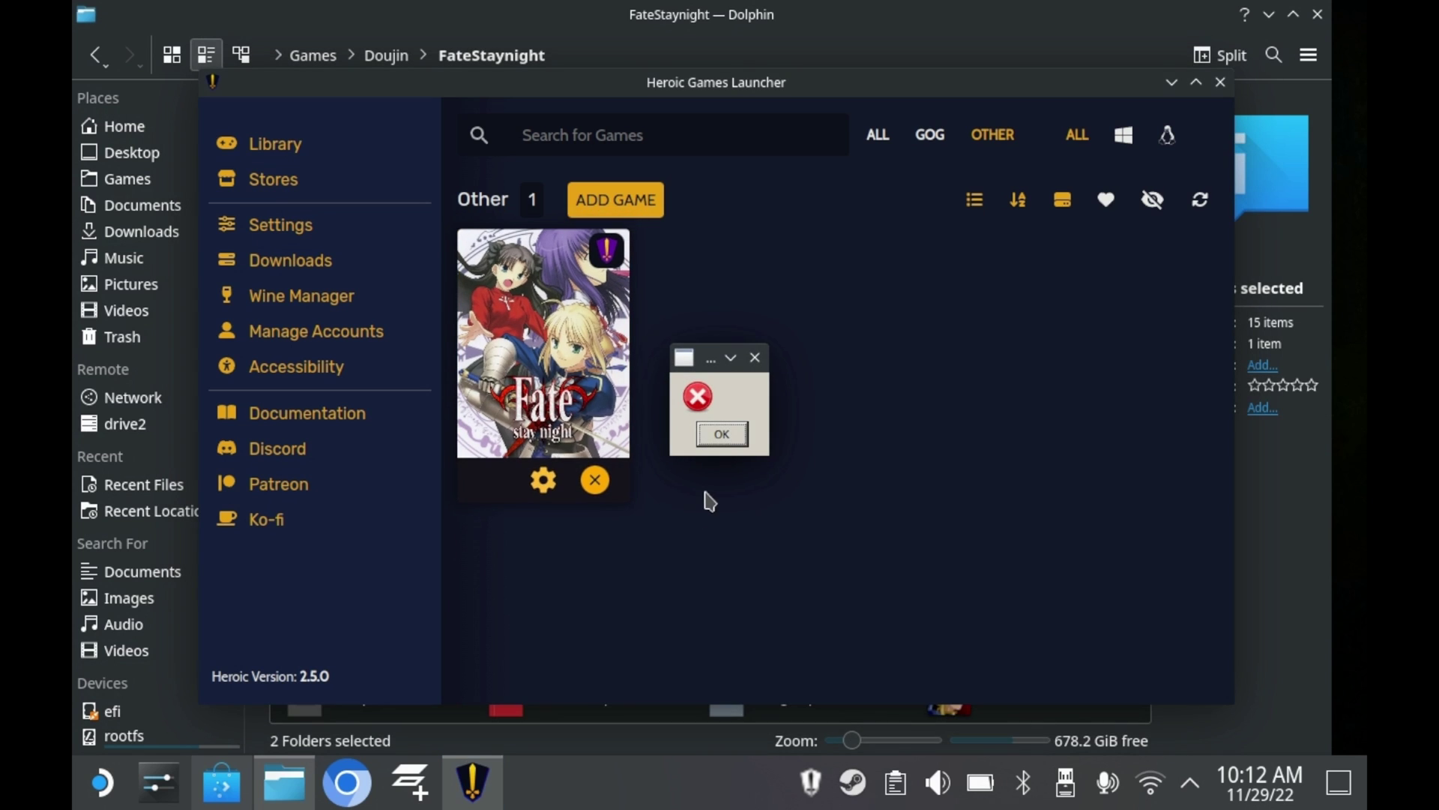
click(722, 434)
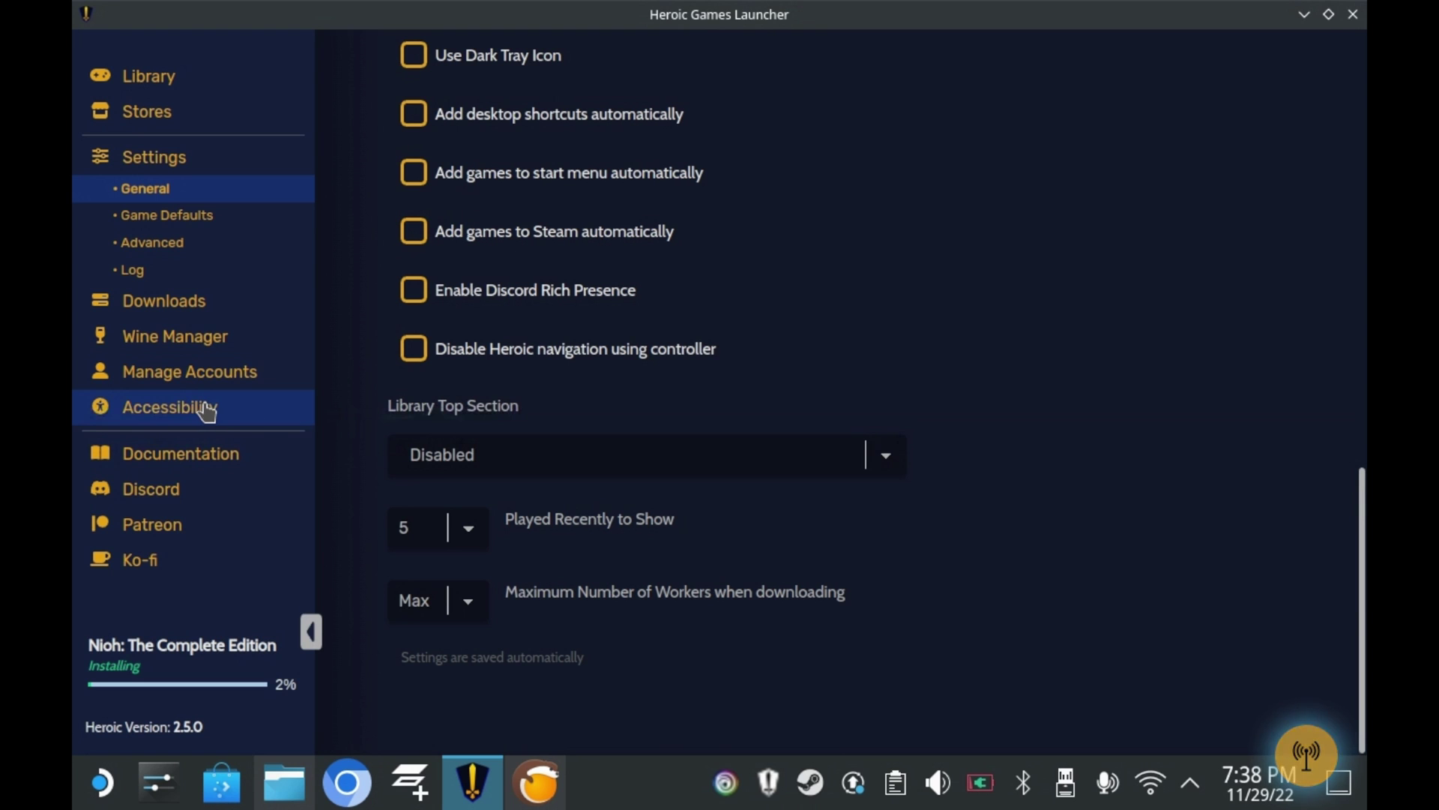
- Open Heroic's accessibility options and look over the font and theme settings
click(206, 411)
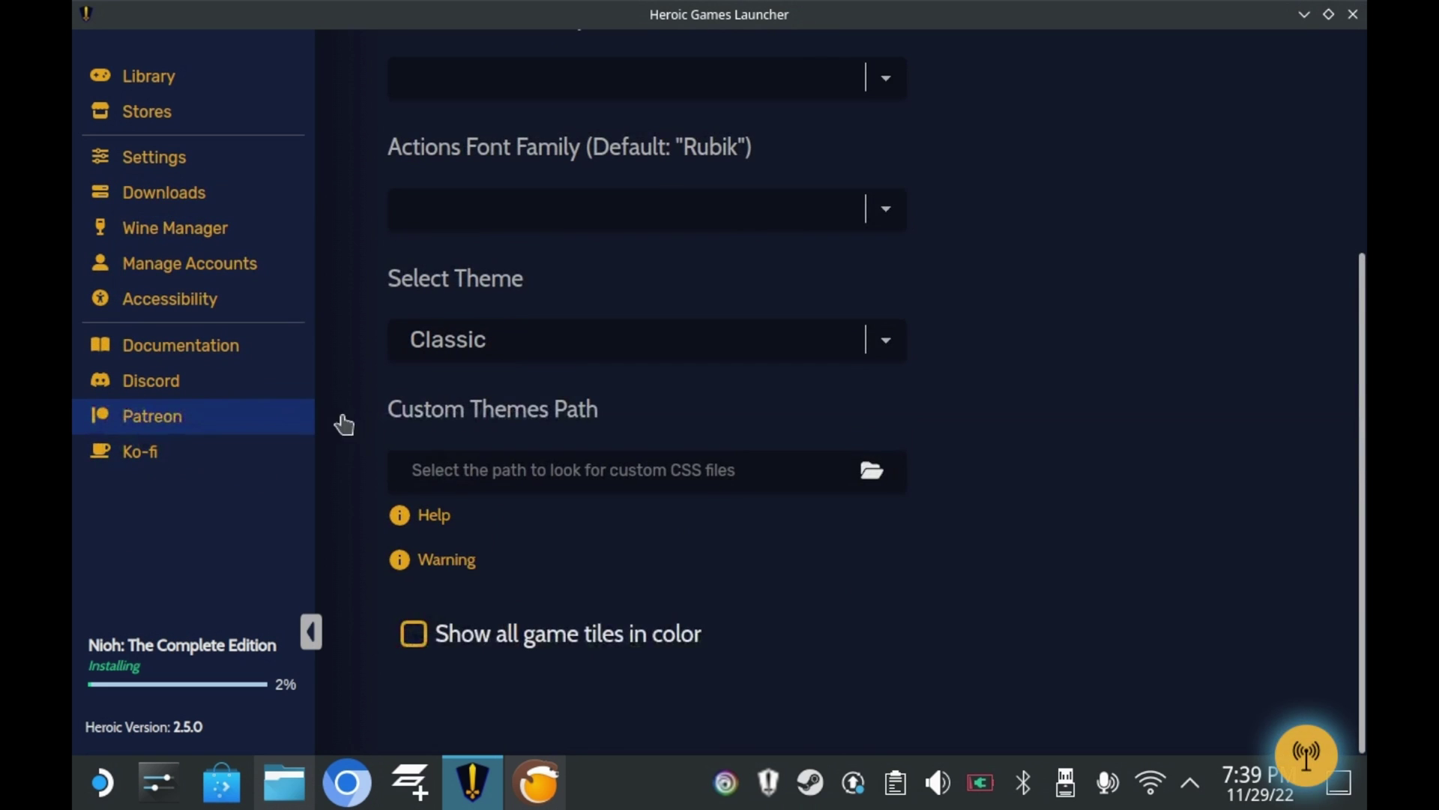
scroll(947, 437, up, 4)
scroll(907, 448, down, 1)
scroll(907, 447, down, 1)
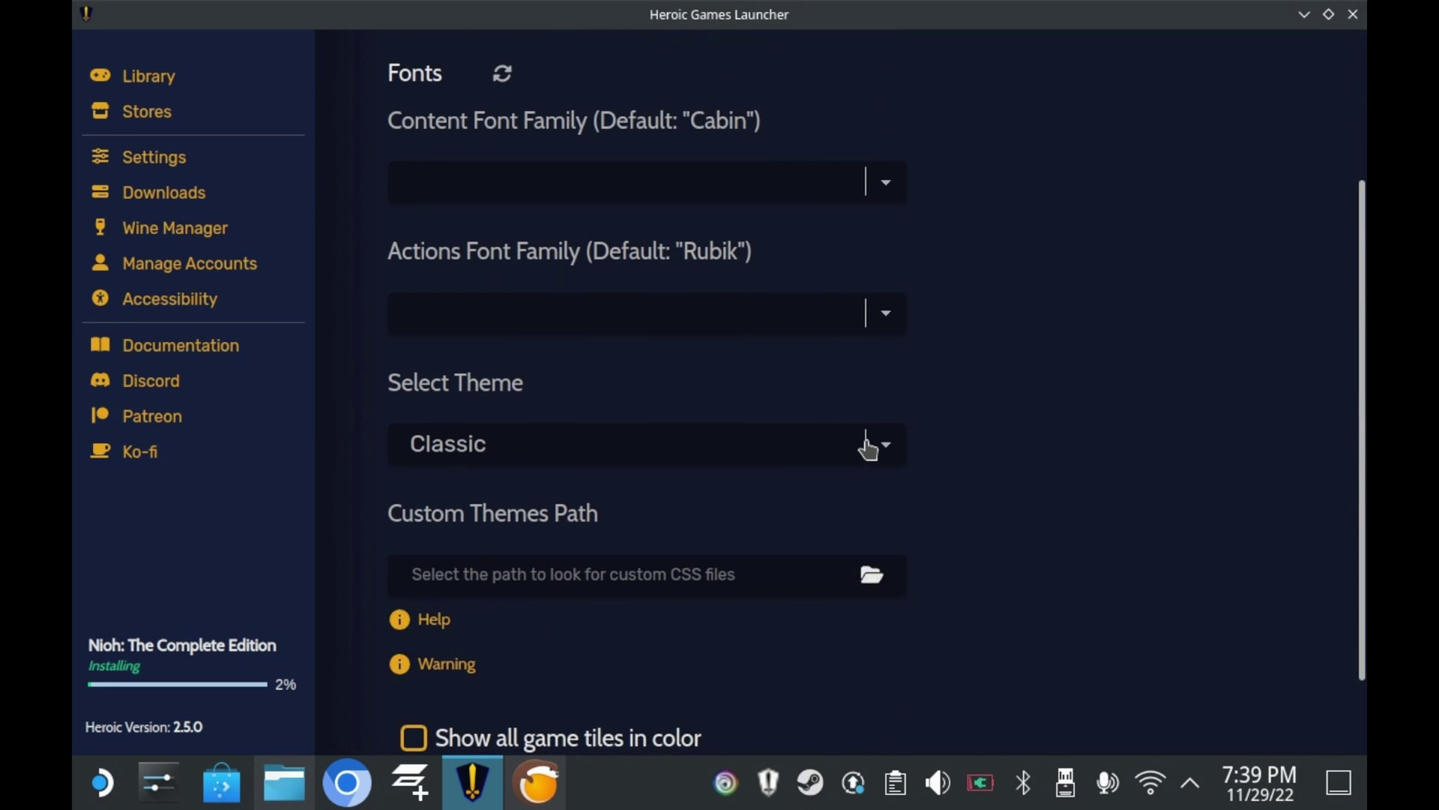
- Switch the launcher theme through Old School Heroic, Dracula, Marine and Marine Classic, ending on Zombie
click(868, 446)
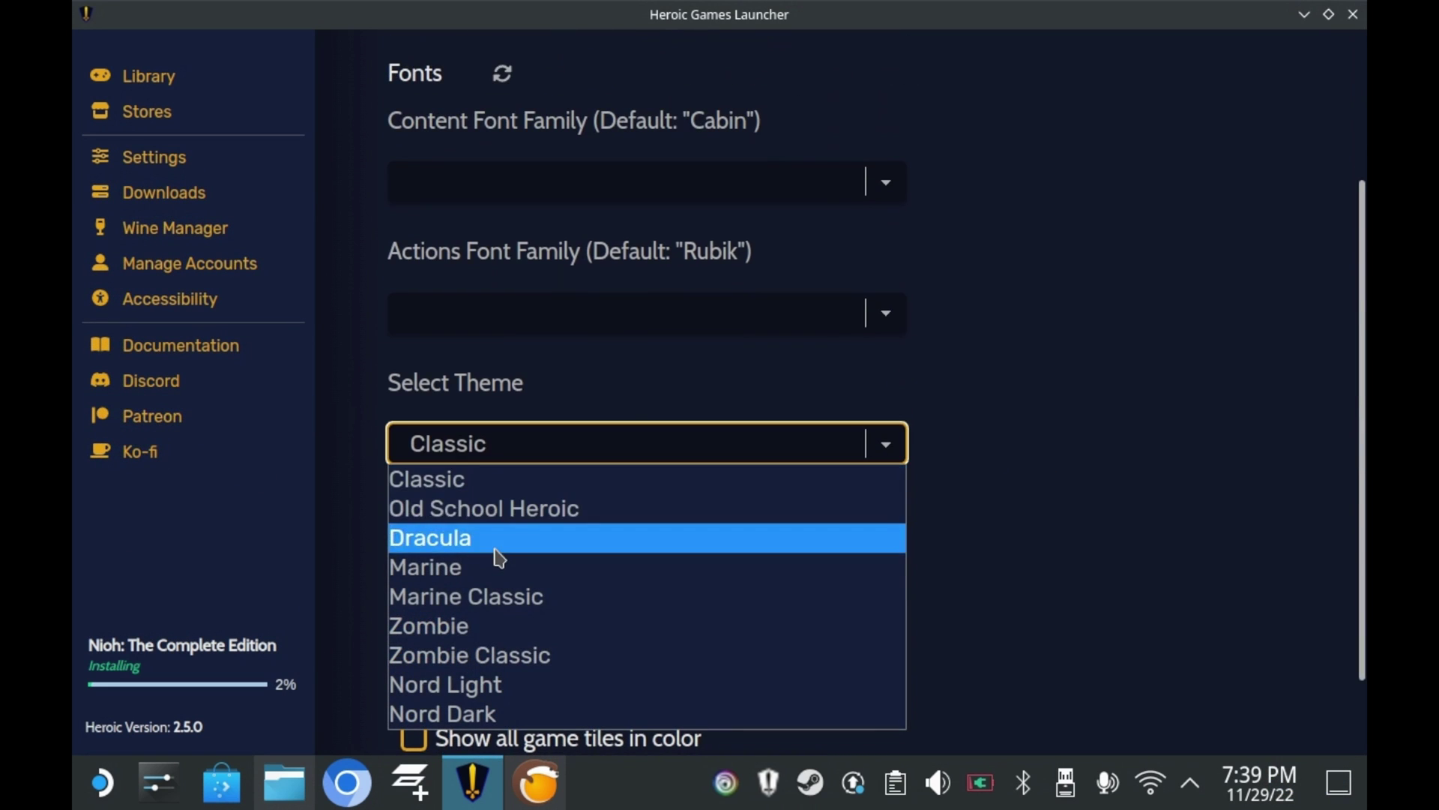
click(528, 512)
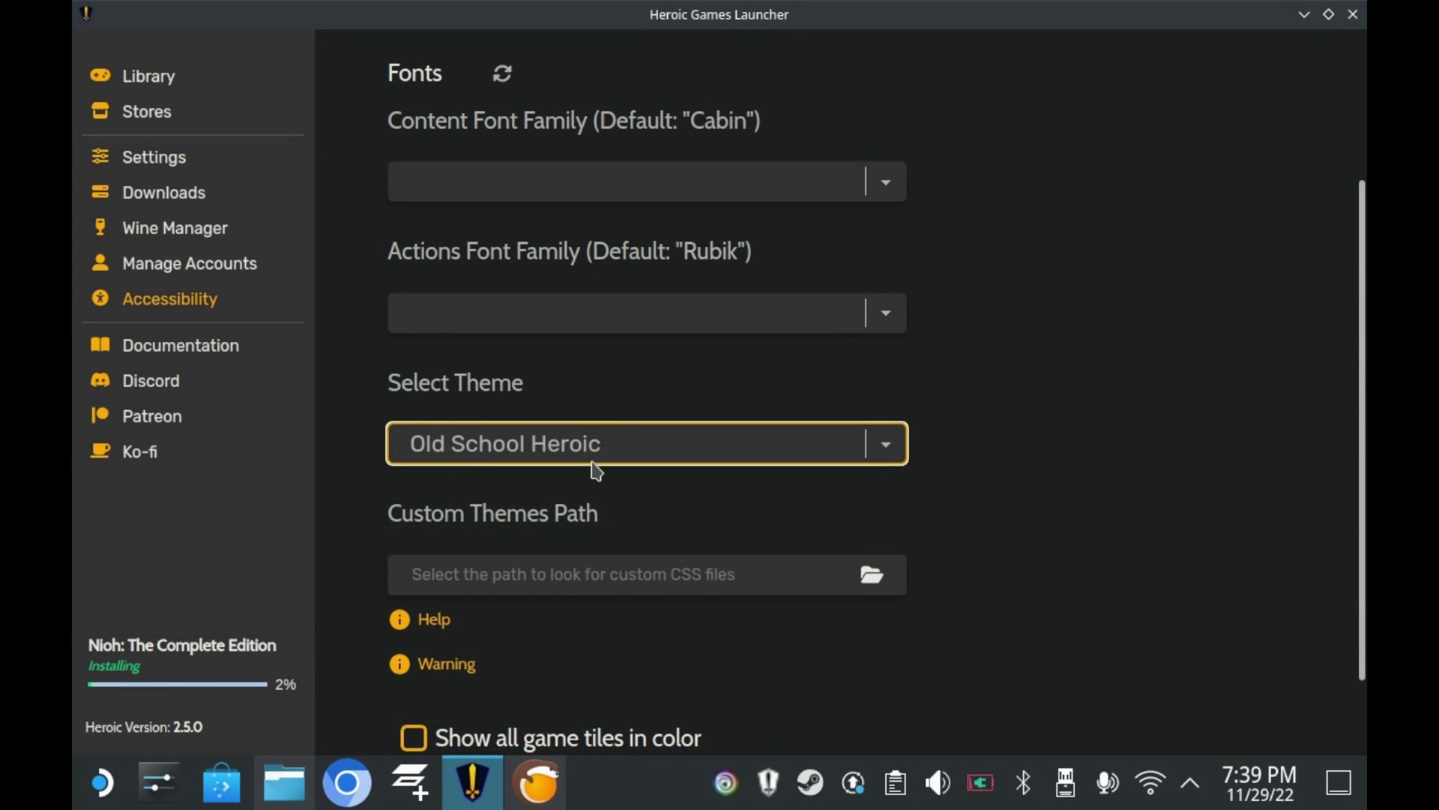
click(592, 462)
click(524, 538)
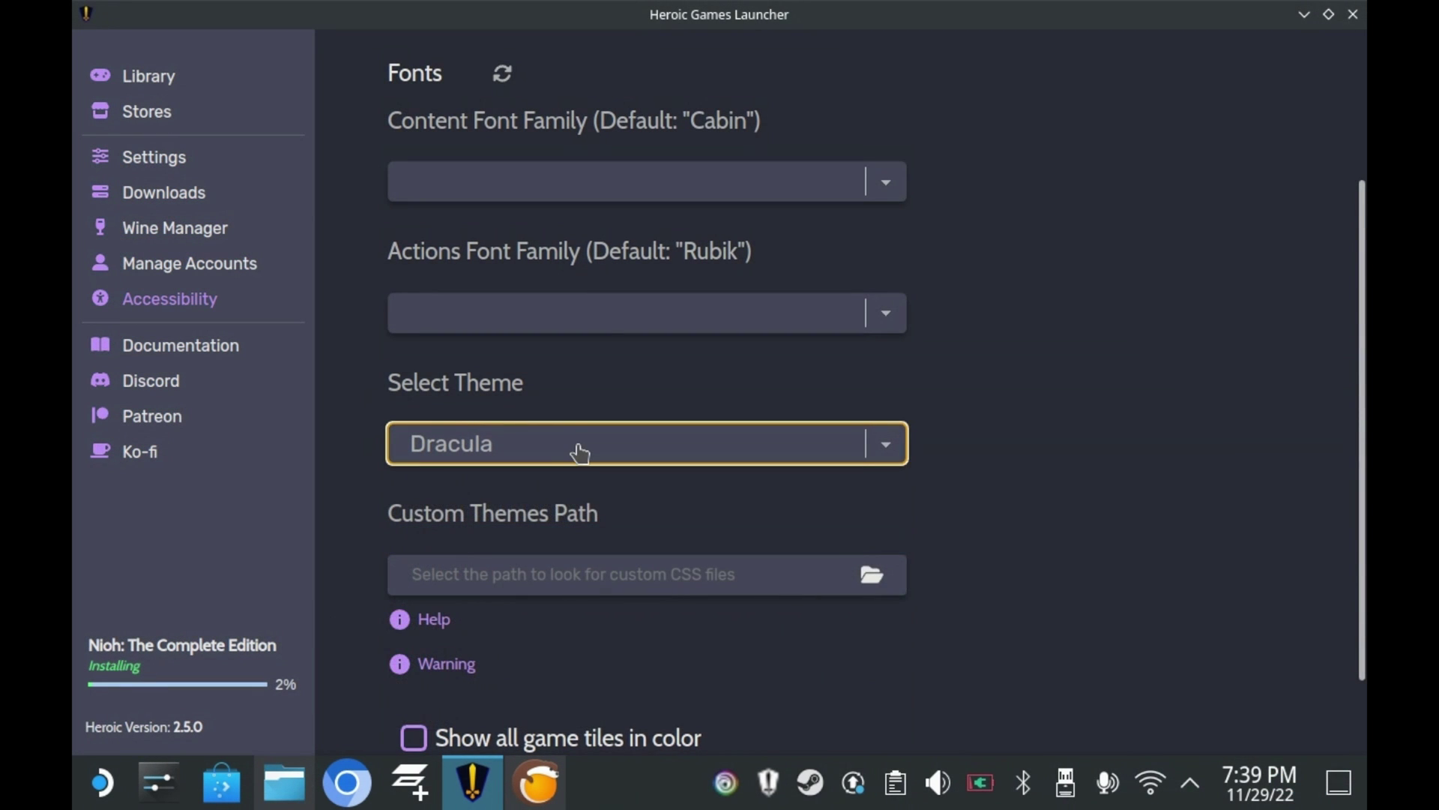
click(580, 453)
click(508, 568)
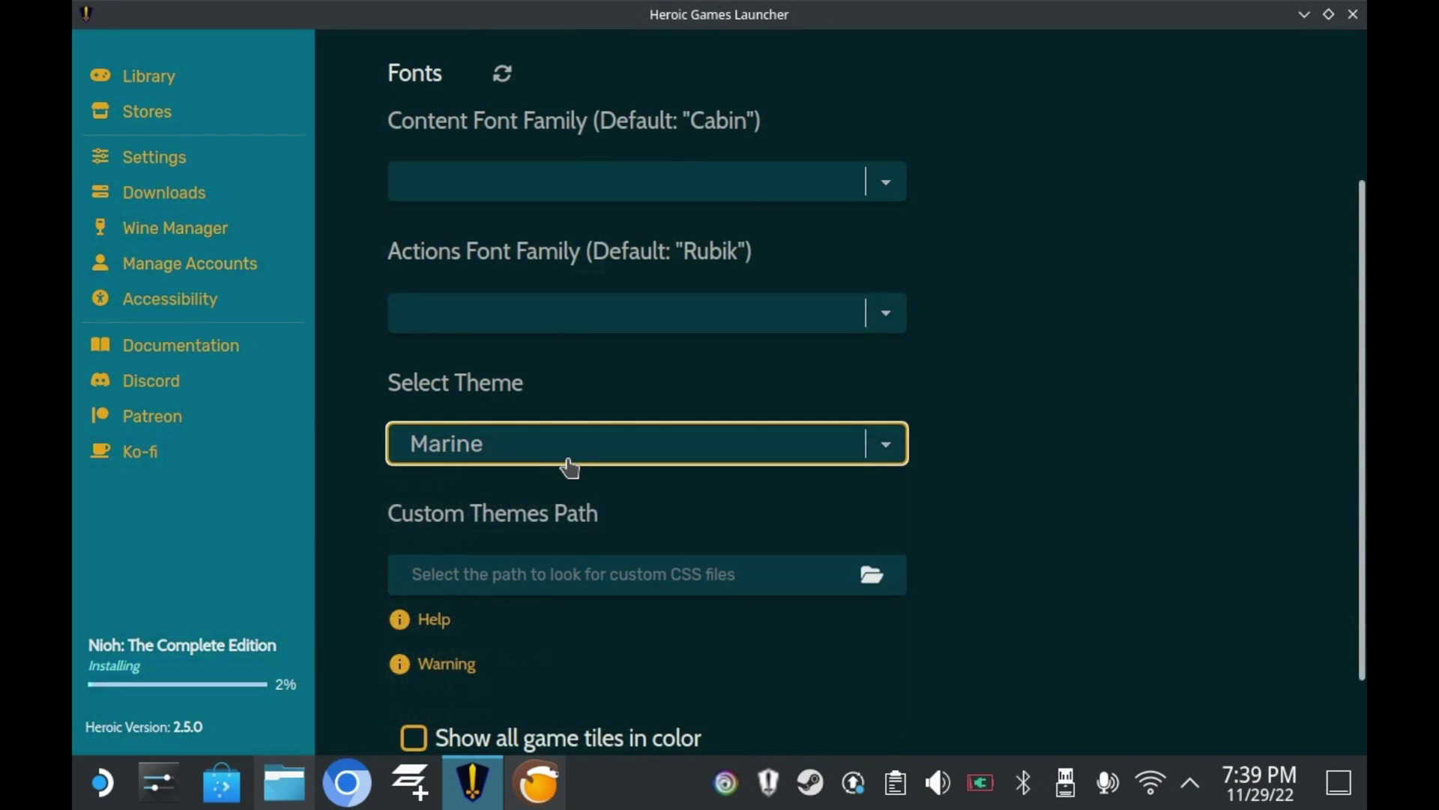
click(570, 463)
click(553, 606)
click(565, 450)
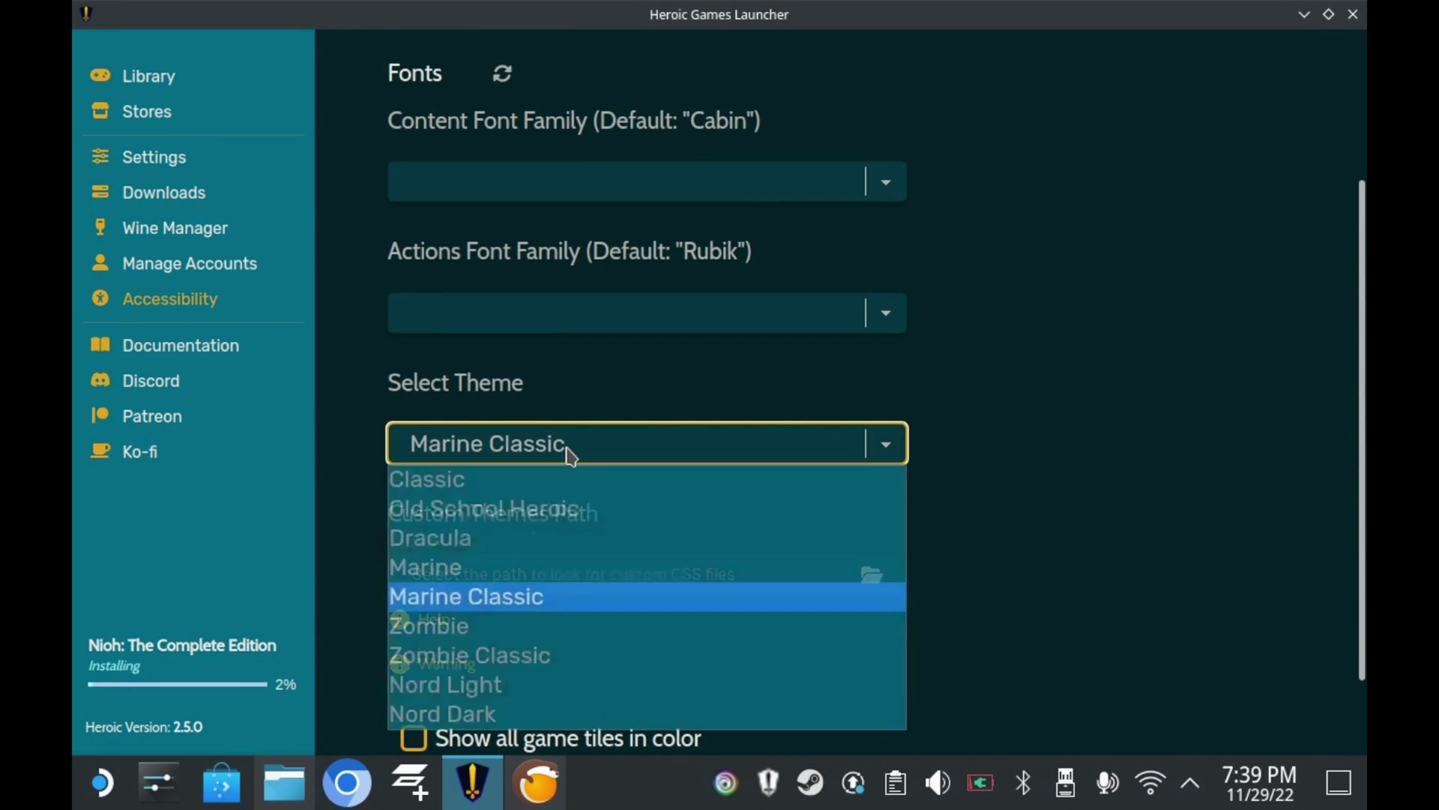
click(596, 630)
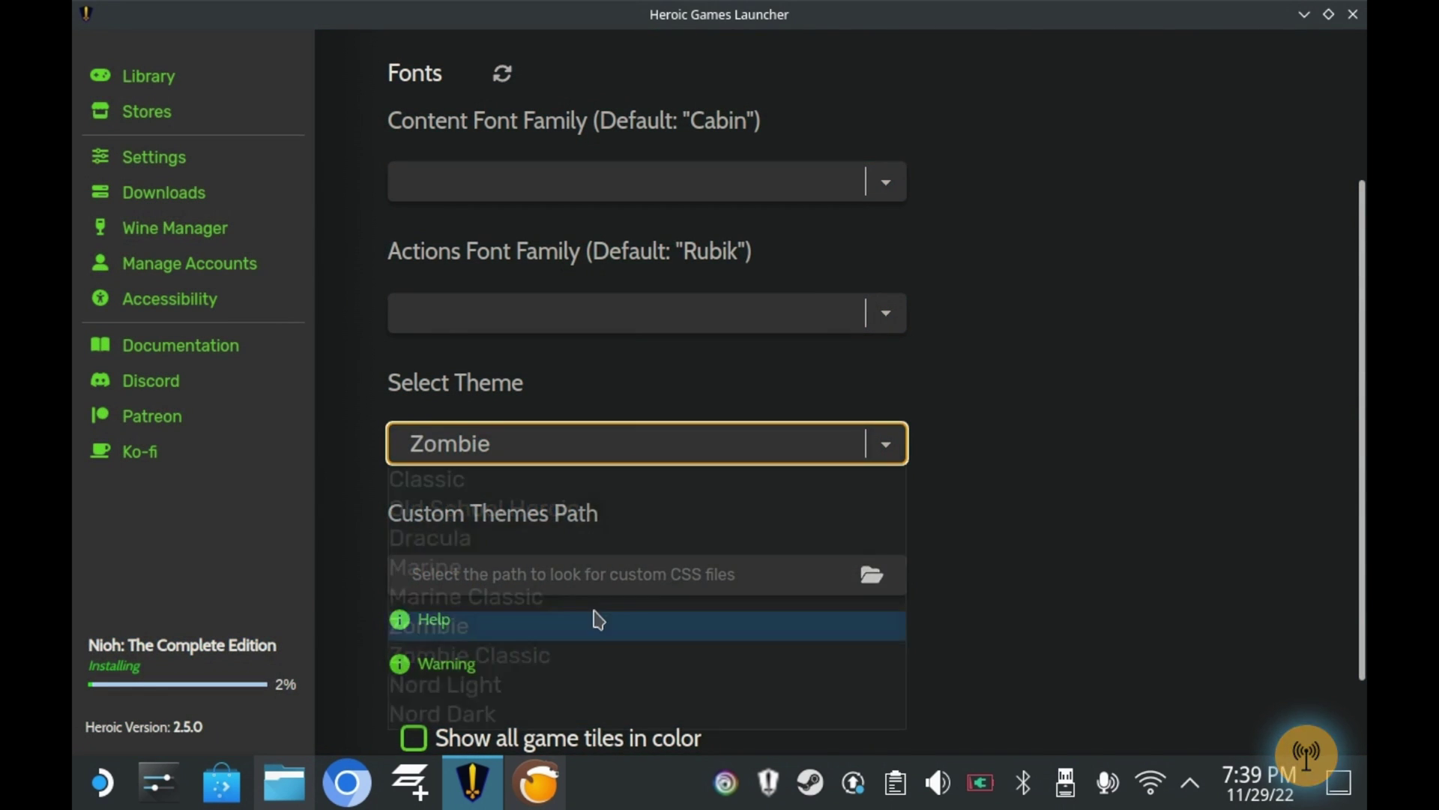